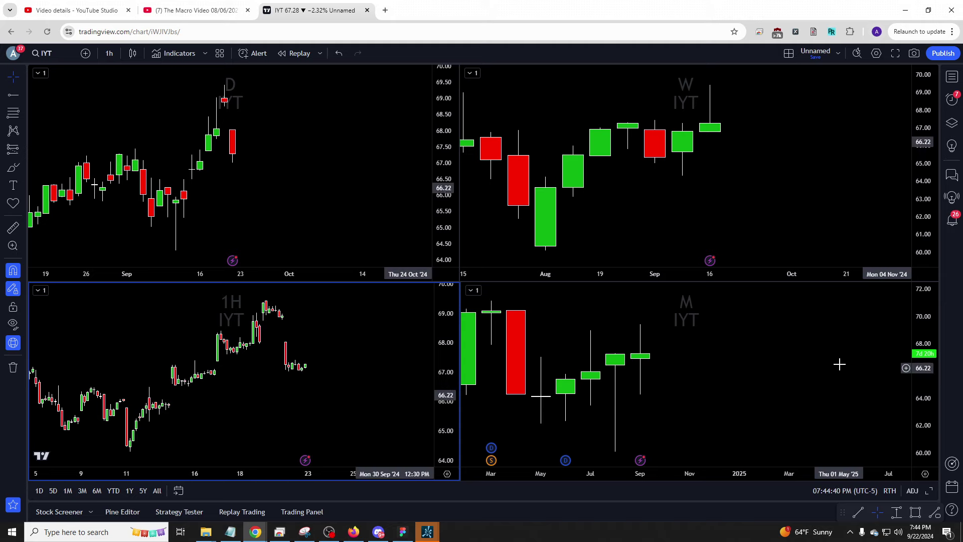
Switch from TradingView to the thinkorswim weekly grid of QQQ, SPY and sector ETF charts
{"action": "mouse_move", "coordinate": [427, 532]}
{"action": "left_click", "coordinate": [379, 490]}
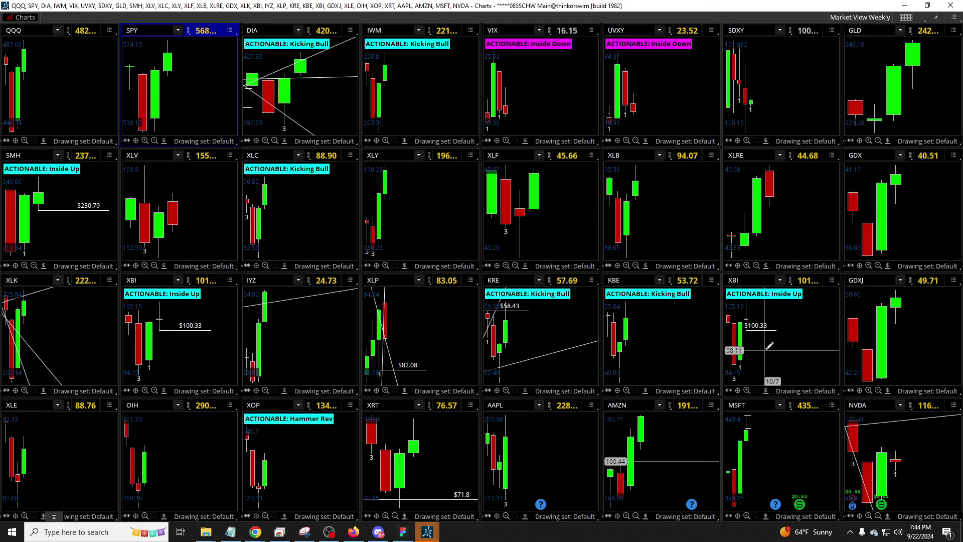
Zoom the XBI weekly chart in on recent candles and activate the XRT and XLV charts
{"action": "left_click_drag", "start_coordinate": [772, 349], "coordinate": [728, 354]}
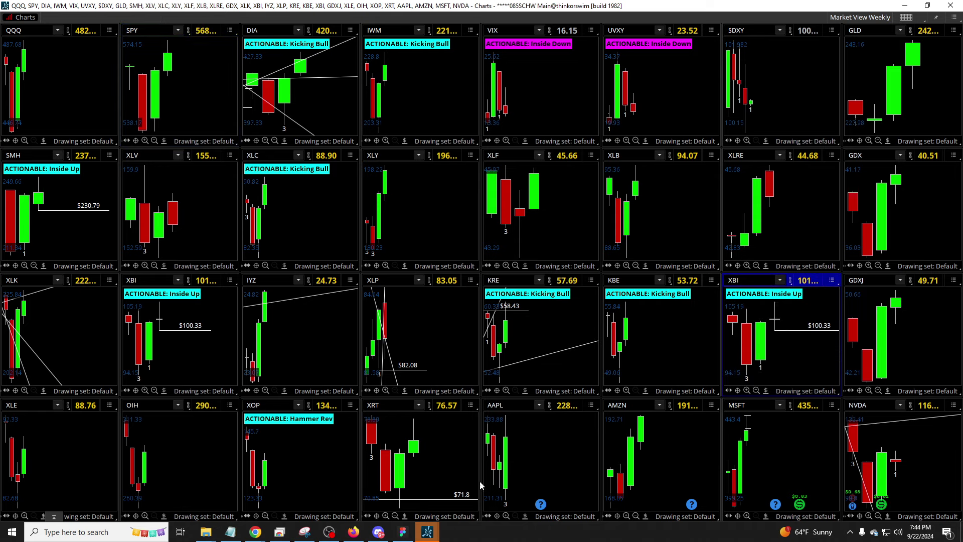
{"action": "left_click", "coordinate": [386, 450]}
{"action": "scroll", "coordinate": [386, 451], "scroll_direction": "up", "scroll_amount": 2}
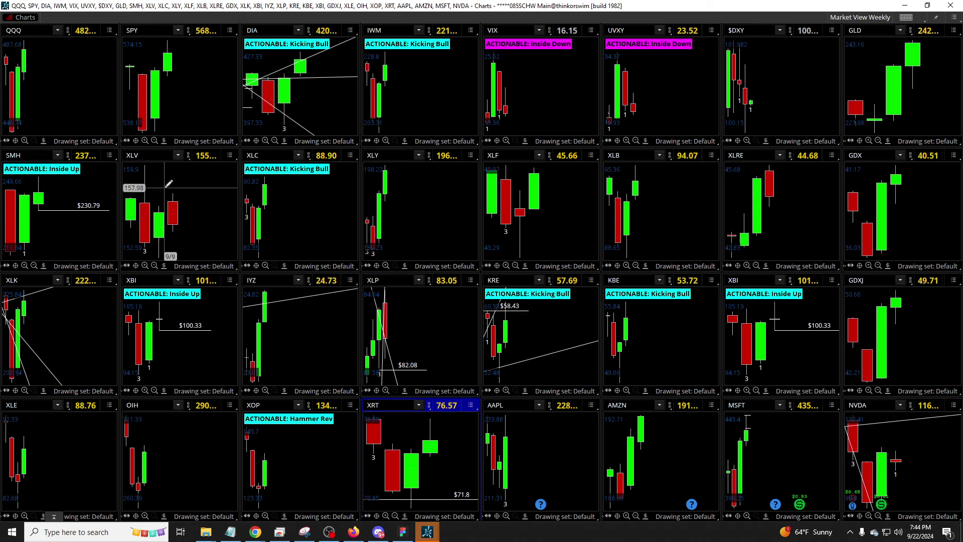
{"action": "left_click", "coordinate": [221, 253]}
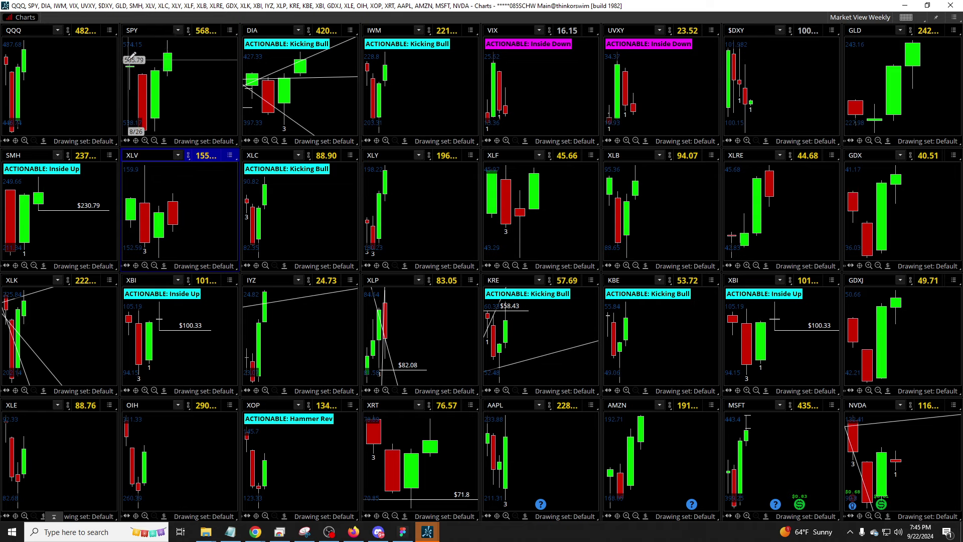
Zoom the SMH chart in, then change the AAPL chart's symbol to IYT
{"action": "left_click_drag", "start_coordinate": [69, 214], "coordinate": [3, 216]}
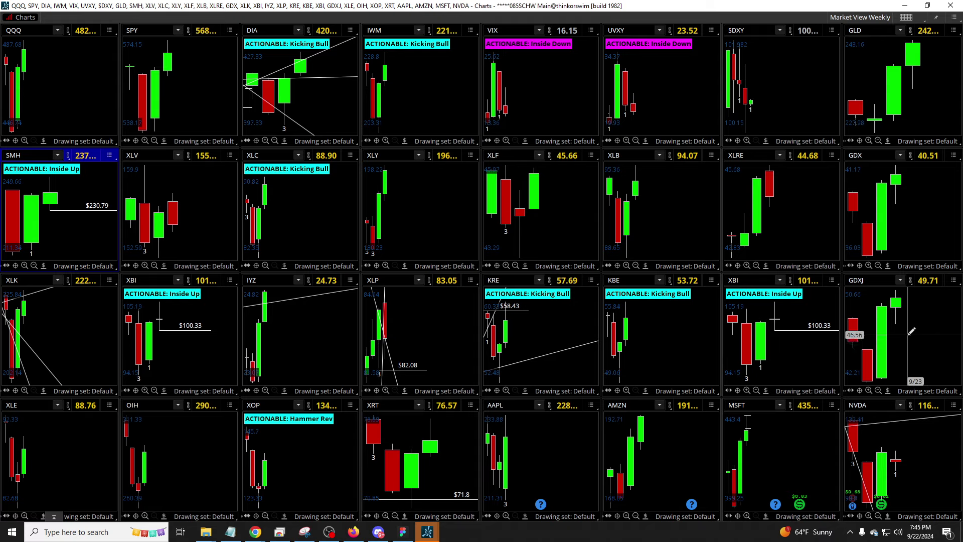
{"action": "left_click", "coordinate": [516, 405]}
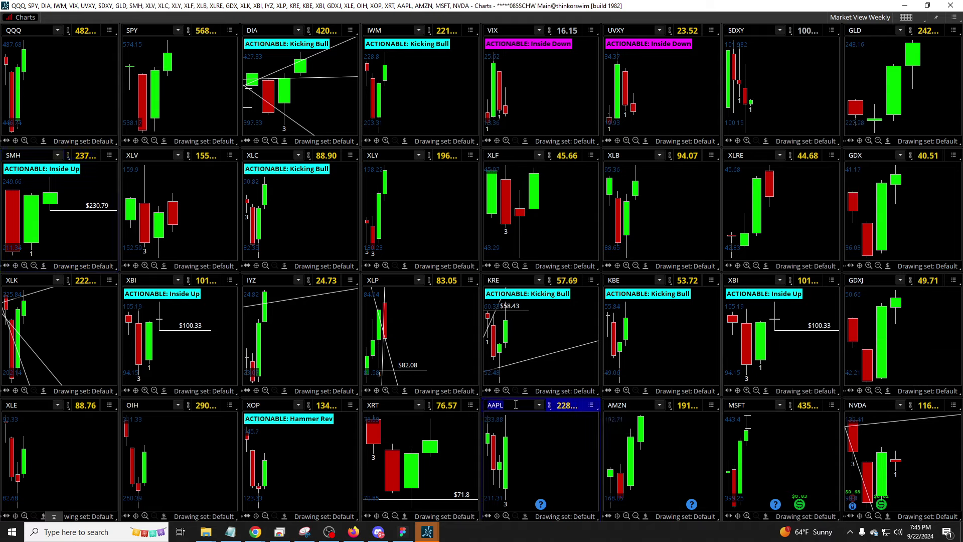
{"action": "type", "text": "IYT"}
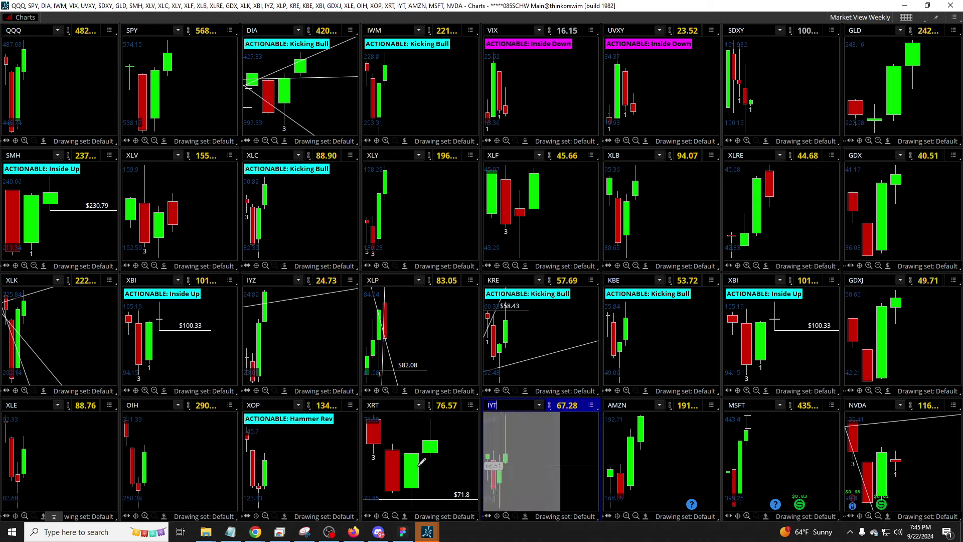
Return to TradingView, reposition the FDX panes, and remove all existing drawings
{"action": "left_click", "coordinate": [903, 6]}
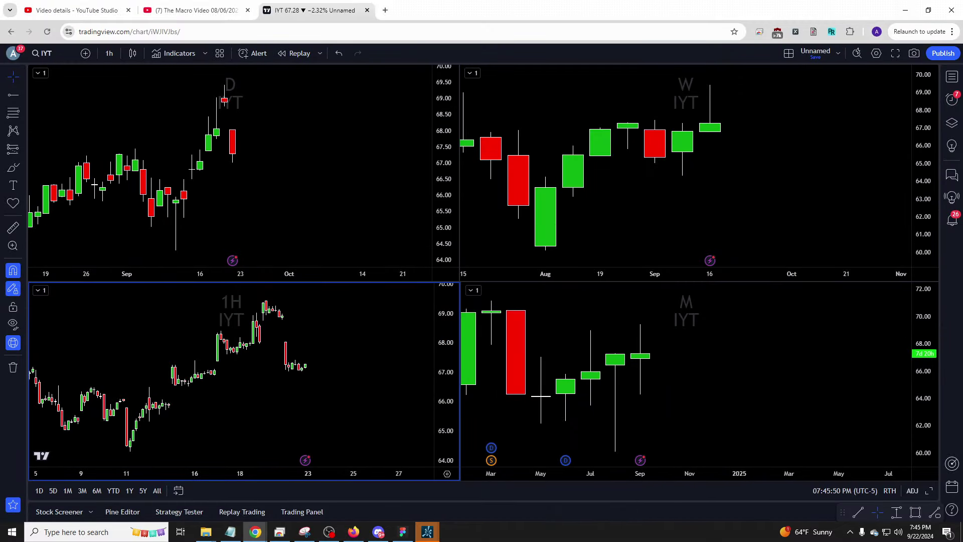
{"action": "key", "text": "alt+Tab"}
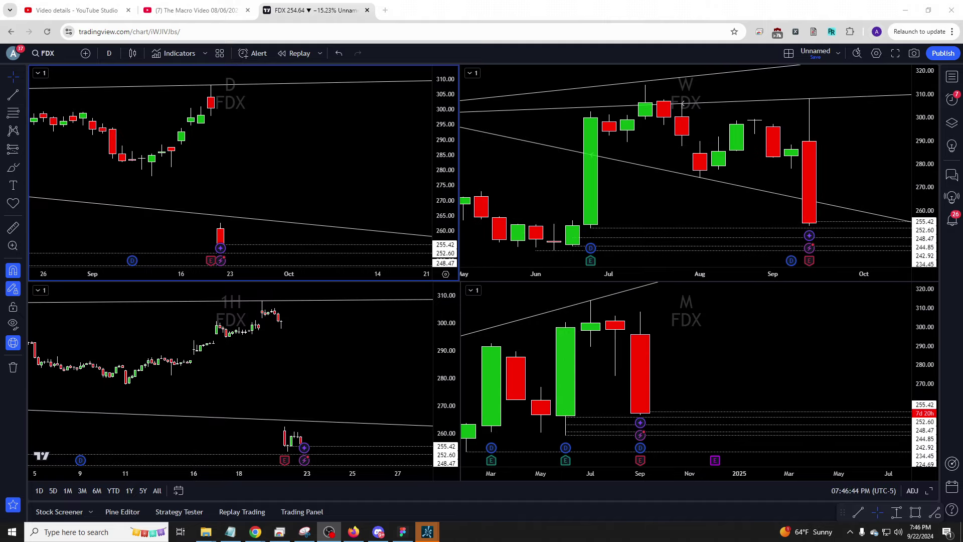
{"action": "left_click", "coordinate": [682, 103]}
{"action": "left_click_drag", "start_coordinate": [813, 161], "coordinate": [742, 93]}
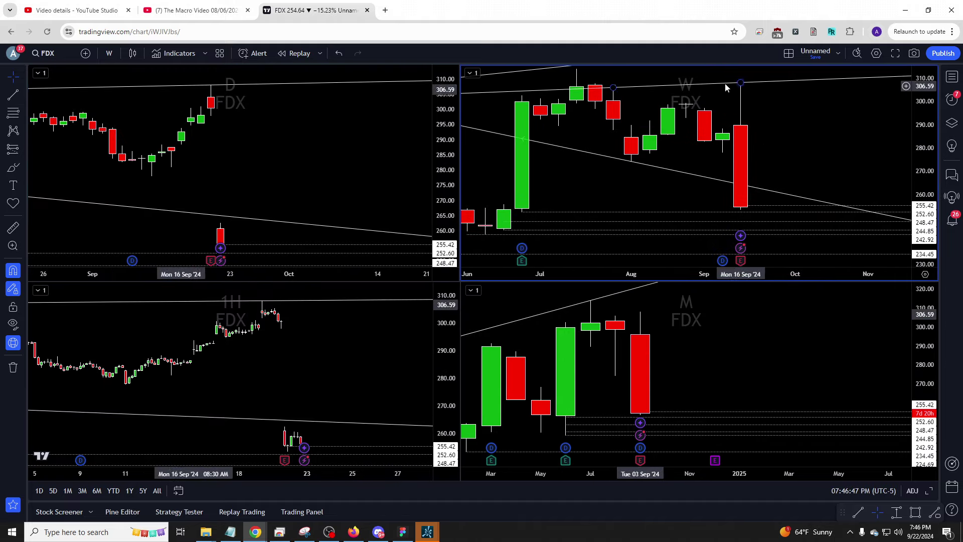
{"action": "left_click_drag", "start_coordinate": [348, 348], "coordinate": [290, 298]}
{"action": "left_click_drag", "start_coordinate": [676, 354], "coordinate": [618, 323]}
{"action": "scroll", "coordinate": [622, 324], "scroll_direction": "down", "scroll_amount": 5}
{"action": "left_click_drag", "start_coordinate": [925, 346], "coordinate": [925, 404]}
{"action": "left_click_drag", "start_coordinate": [802, 376], "coordinate": [810, 366]}
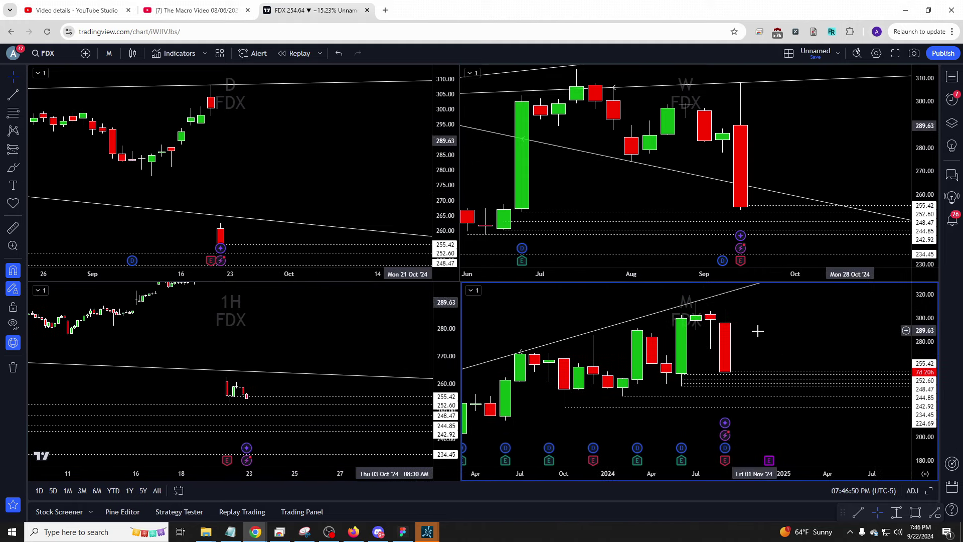
{"action": "right_click", "coordinate": [757, 333]}
{"action": "left_click", "coordinate": [805, 465]}
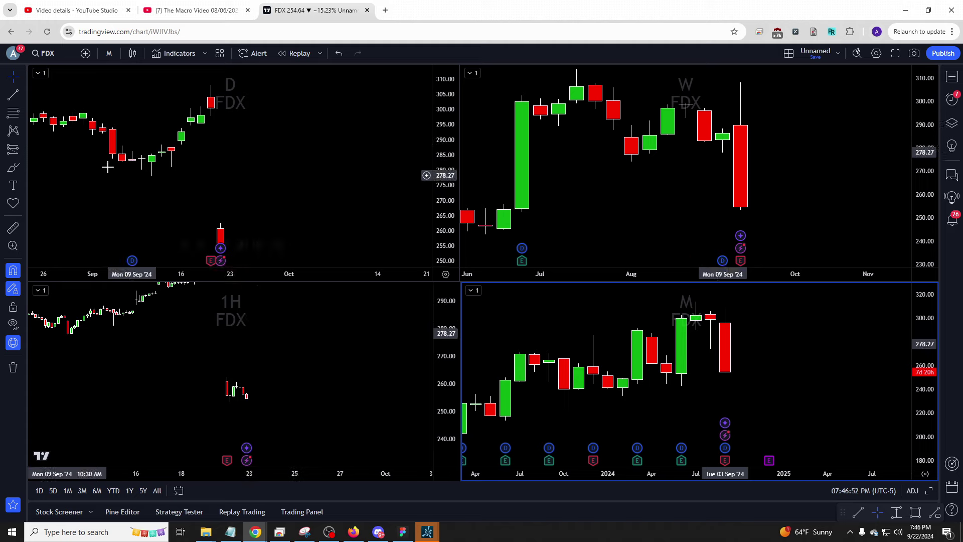
Add horizontal rays at 244.53, 234.45 and 224.69 on the monthly FDX chart
{"action": "left_click", "coordinate": [20, 94]}
{"action": "left_click", "coordinate": [55, 228]}
{"action": "left_click", "coordinate": [681, 386]}
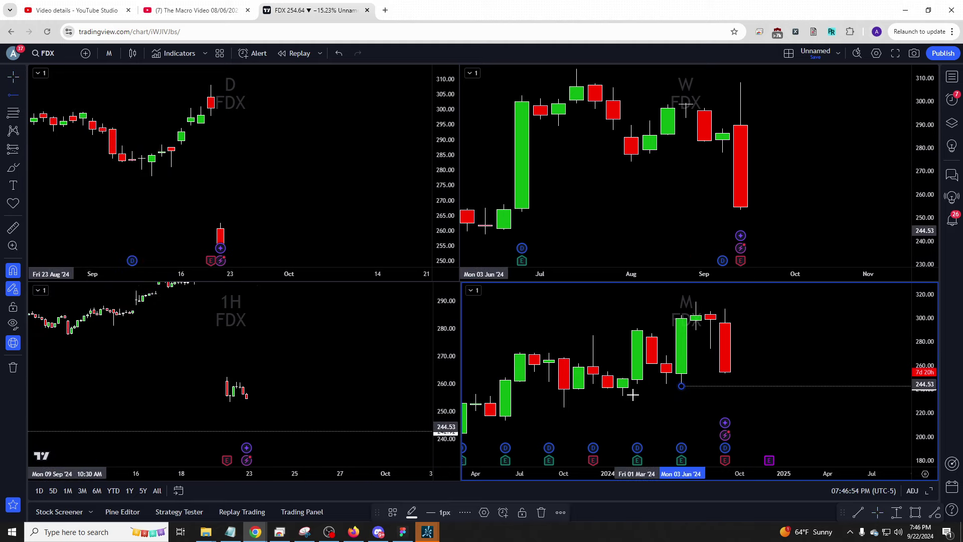
{"action": "left_click", "coordinate": [624, 396]}
{"action": "left_click", "coordinate": [563, 407]}
{"action": "key", "text": "Escape"}
Switch the hourly FDX pane to the 4H timeframe
{"action": "left_click_drag", "start_coordinate": [371, 352], "coordinate": [388, 327]}
{"action": "left_click_drag", "start_coordinate": [441, 360], "coordinate": [441, 306]}
{"action": "scroll", "coordinate": [269, 362], "scroll_direction": "up", "scroll_amount": 8}
{"action": "left_click_drag", "start_coordinate": [260, 366], "coordinate": [302, 362]}
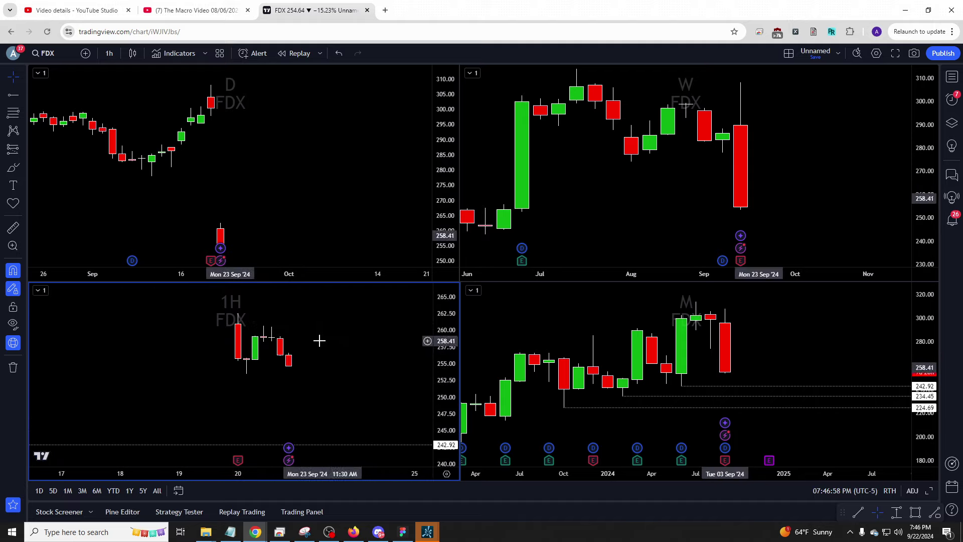
{"action": "type", "text": "4h"}
{"action": "key", "text": "Return"}
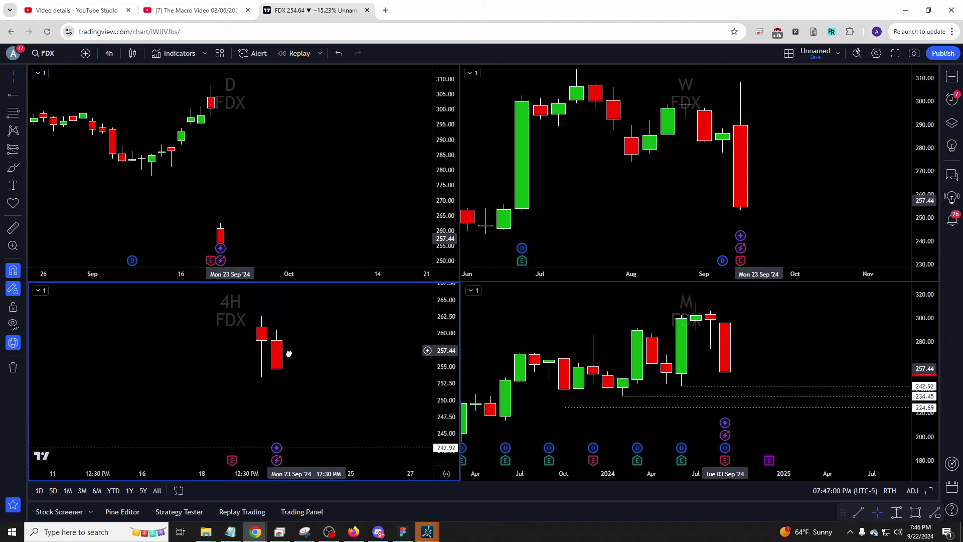
{"action": "left_click_drag", "start_coordinate": [283, 355], "coordinate": [263, 361]}
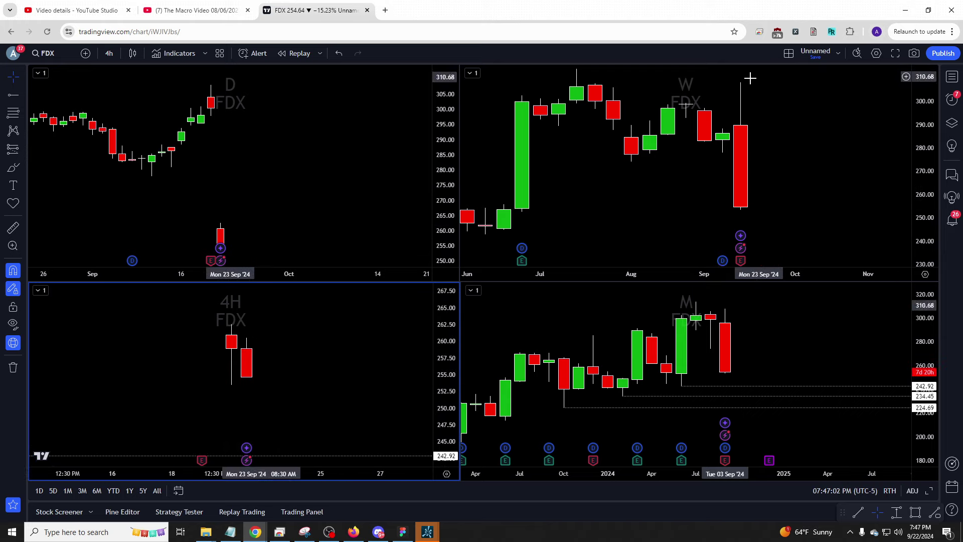
Draw a descending and an ascending trend line on the weekly FDX chart, anchoring one at the 19 Aug top
{"action": "left_click", "coordinate": [24, 95]}
{"action": "left_click", "coordinate": [40, 107]}
{"action": "left_click", "coordinate": [735, 209]}
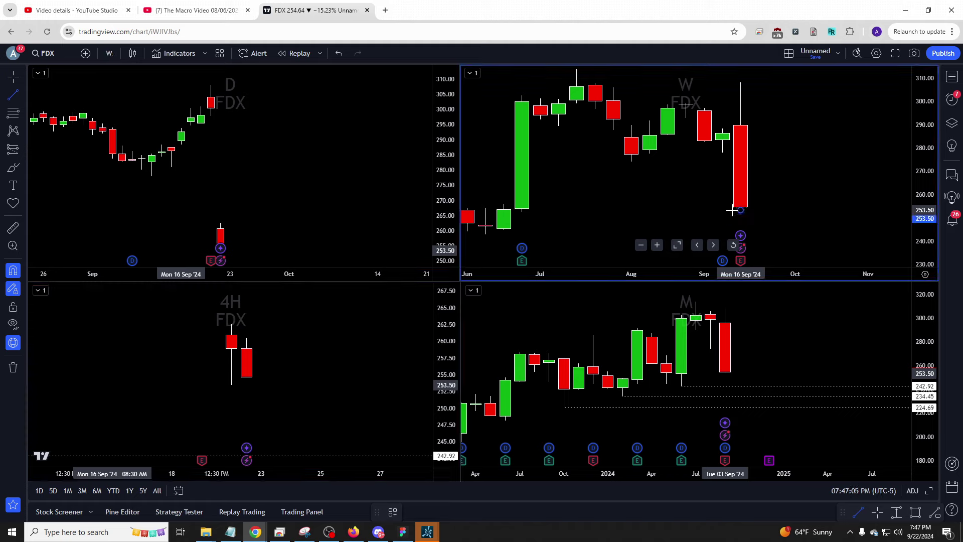
{"action": "left_click_drag", "start_coordinate": [723, 209], "coordinate": [632, 162]}
{"action": "mouse_move", "coordinate": [740, 82]}
{"action": "left_mouse_down"}
{"action": "mouse_move", "coordinate": [650, 121]}
{"action": "mouse_move", "coordinate": [668, 104]}
{"action": "left_mouse_up"}
{"action": "left_click", "coordinate": [741, 75]}
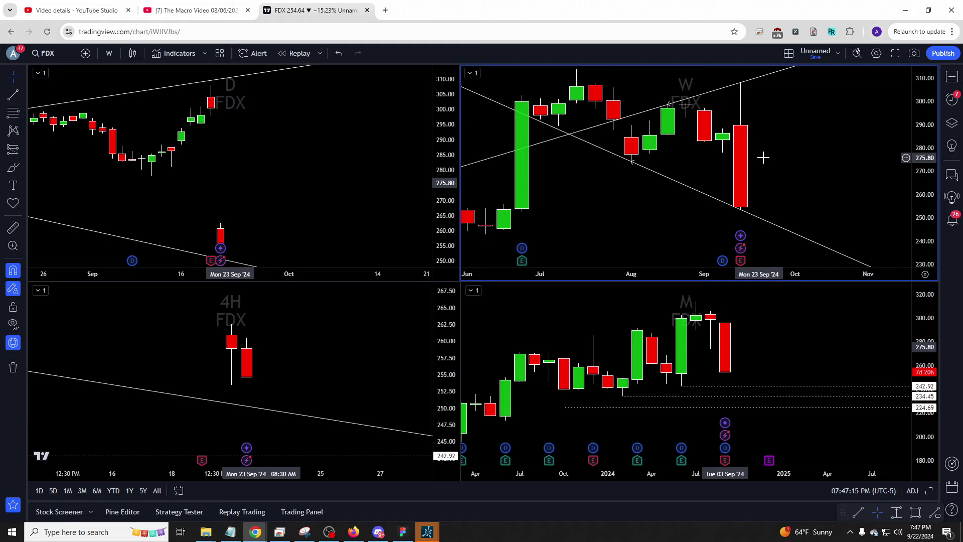
Load UNP, DAL, CSX and then ODFL into all four charts
{"action": "type", "text": "UNP"}
{"action": "key", "text": "Return"}
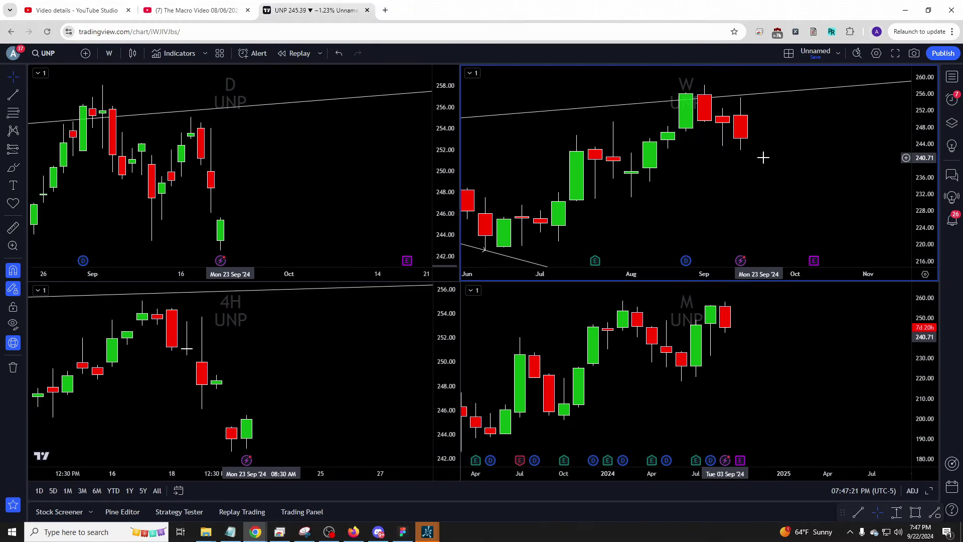
{"action": "type", "text": "DAL"}
{"action": "key", "text": "Return"}
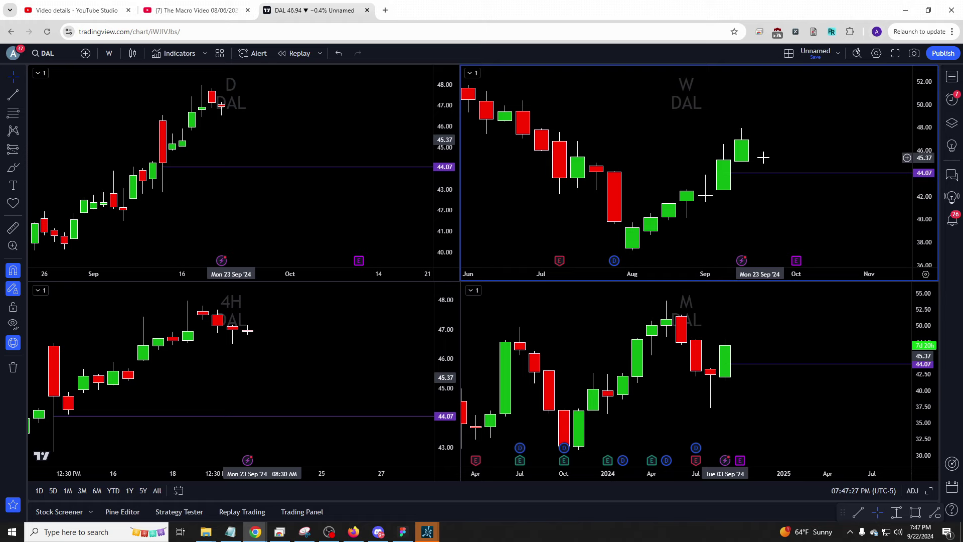
{"action": "type", "text": "CSX"}
{"action": "key", "text": "Return"}
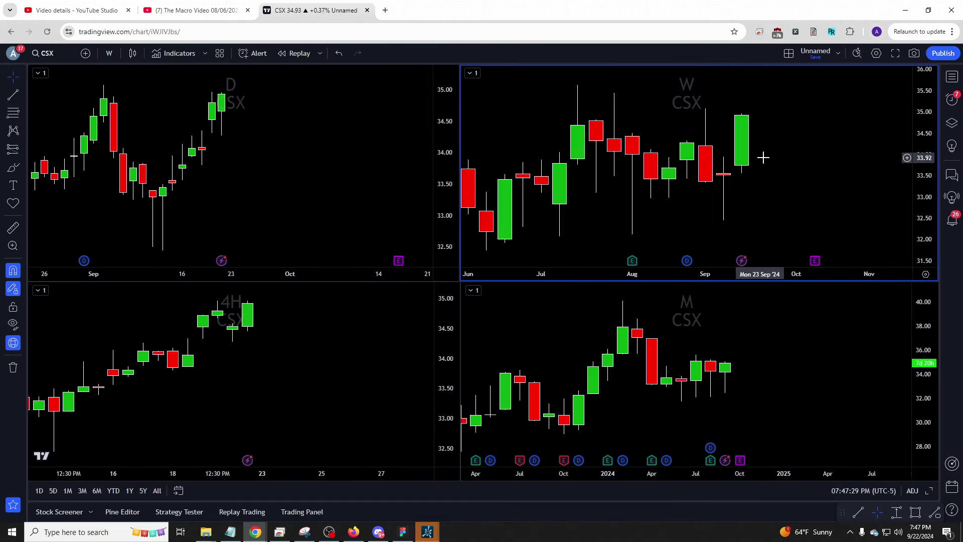
{"action": "type", "text": "ODFL"}
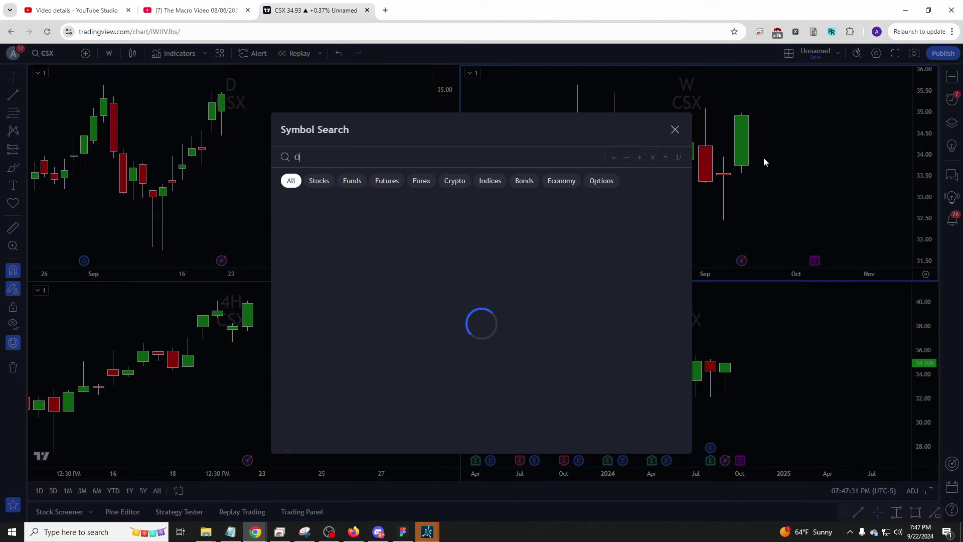
{"action": "key", "text": "Return"}
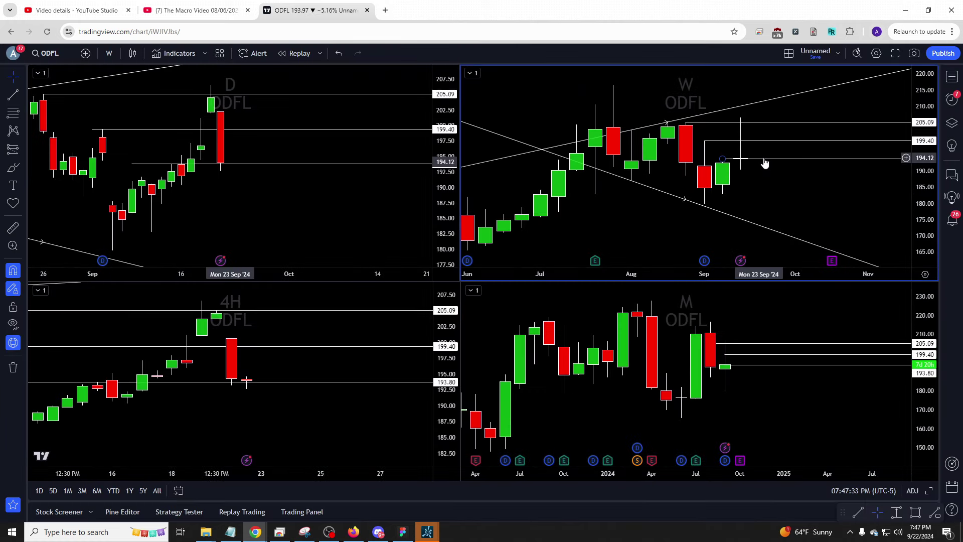
Clear ODFL's drawings and draw two weekly trend lines, one from the Aug 19 high, one along the lows
{"action": "right_click", "coordinate": [744, 199]}
{"action": "left_click", "coordinate": [787, 457]}
{"action": "left_click", "coordinate": [13, 94]}
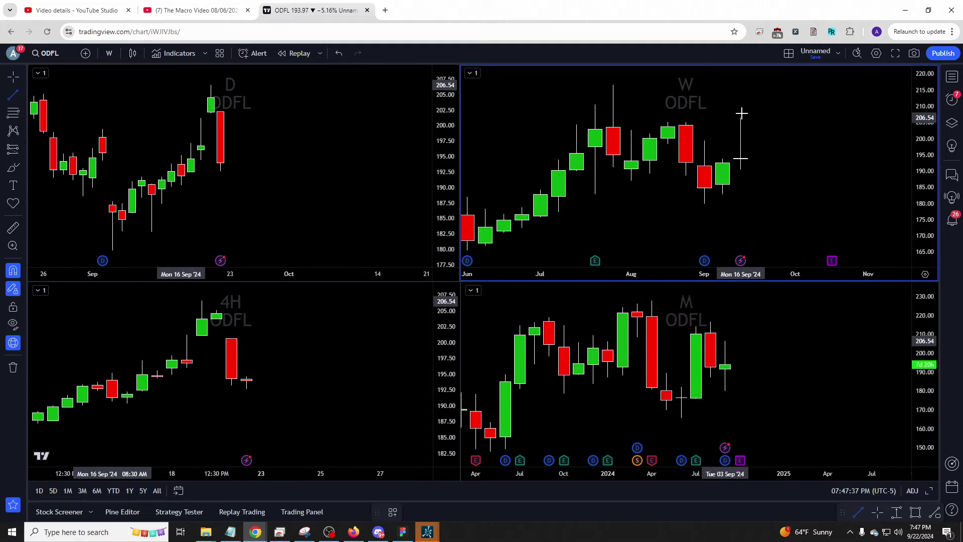
{"action": "left_click", "coordinate": [740, 117]}
{"action": "left_click", "coordinate": [668, 122]}
{"action": "left_click", "coordinate": [630, 180]}
{"action": "left_click", "coordinate": [706, 203]}
{"action": "key", "text": "Escape"}
{"action": "left_click_drag", "start_coordinate": [742, 102], "coordinate": [744, 96]}
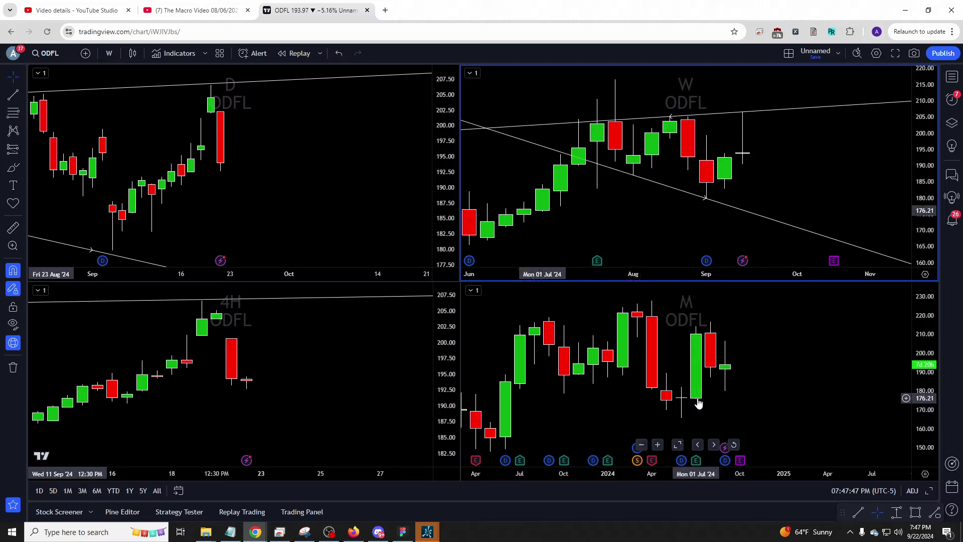
{"action": "scroll", "coordinate": [823, 201], "scroll_direction": "down", "scroll_amount": 8}
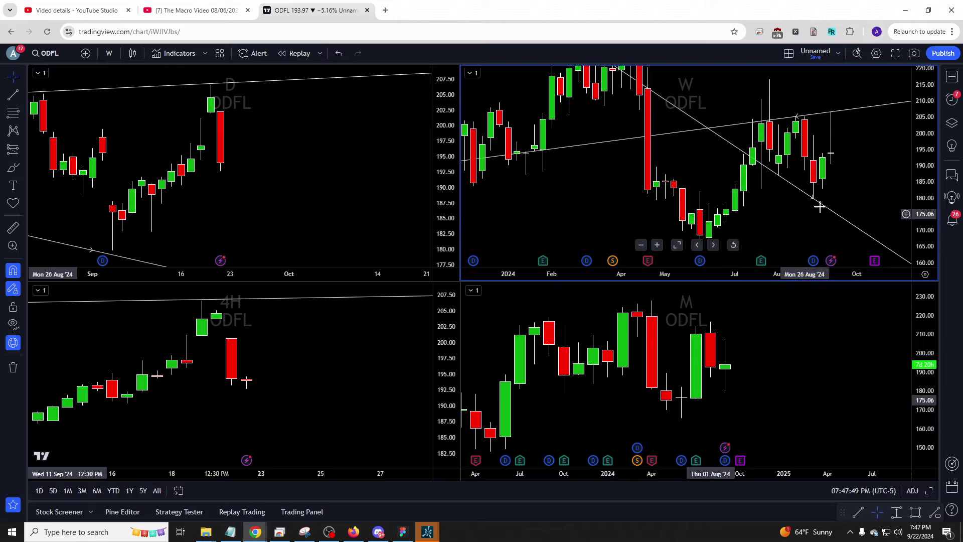
{"action": "left_click_drag", "start_coordinate": [869, 181], "coordinate": [823, 175]}
{"action": "scroll", "coordinate": [824, 174], "scroll_direction": "up", "scroll_amount": 4}
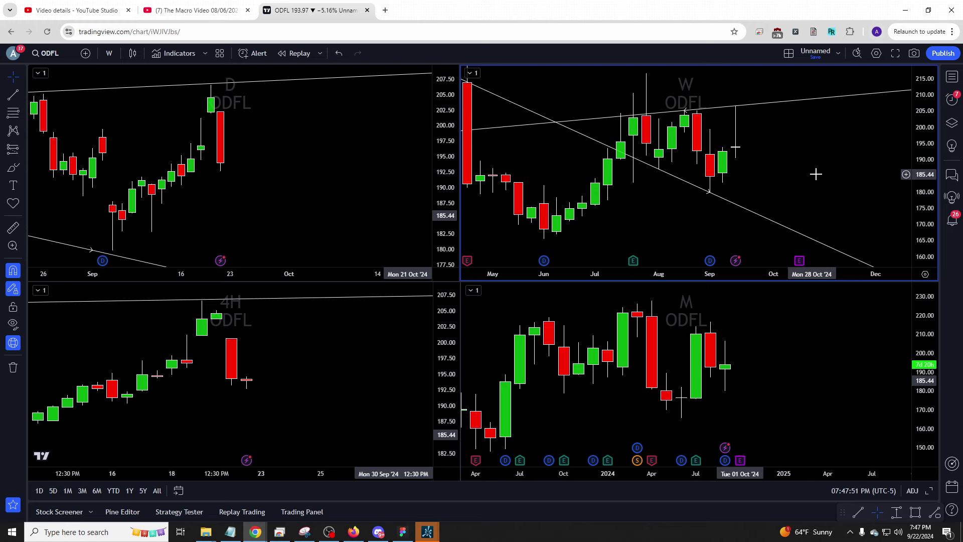
Load NSC, LUV, and then EXPD into the four-chart layout
{"action": "type", "text": "nsc"}
{"action": "key", "text": "Return"}
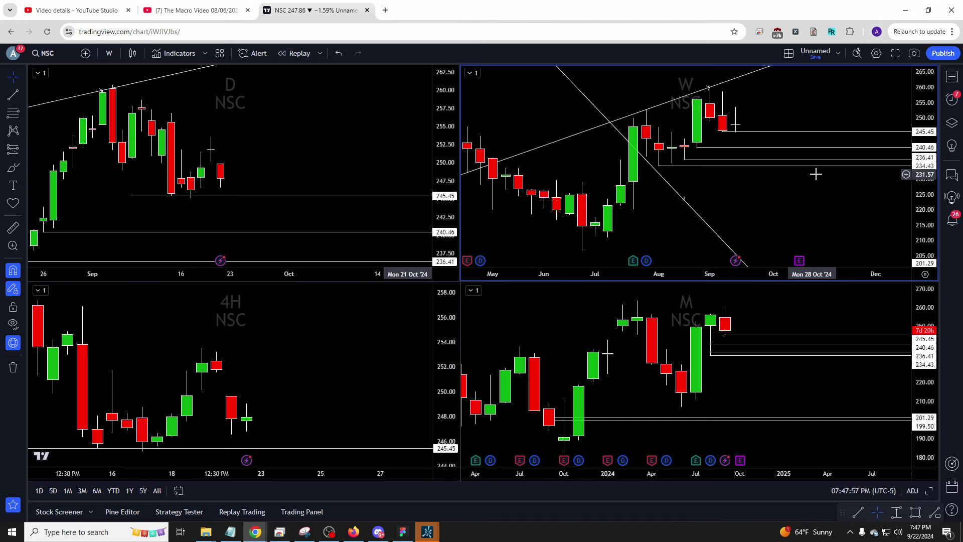
{"action": "type", "text": "LUV"}
{"action": "key", "text": "Return"}
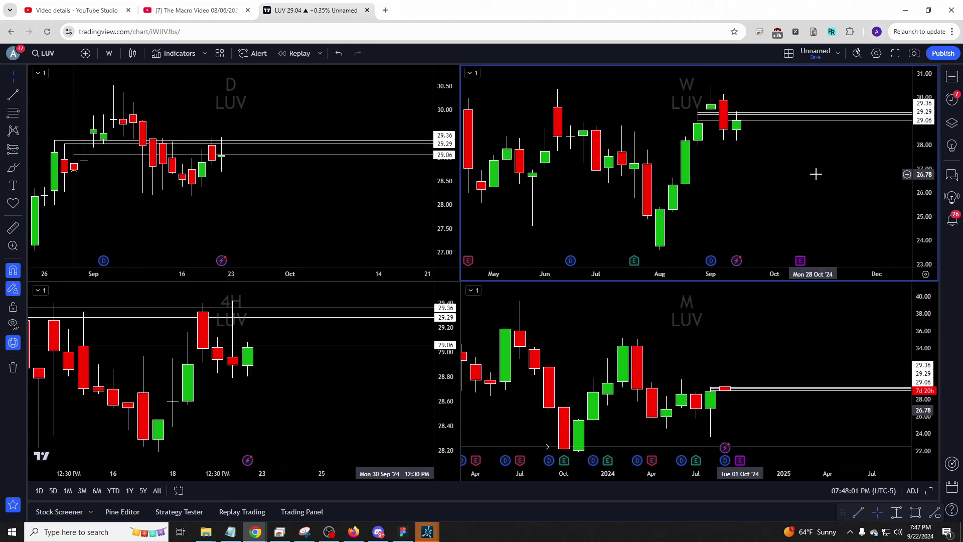
{"action": "type", "text": "EXP"}
{"action": "key", "text": "Return"}
{"action": "type", "text": "EX"}
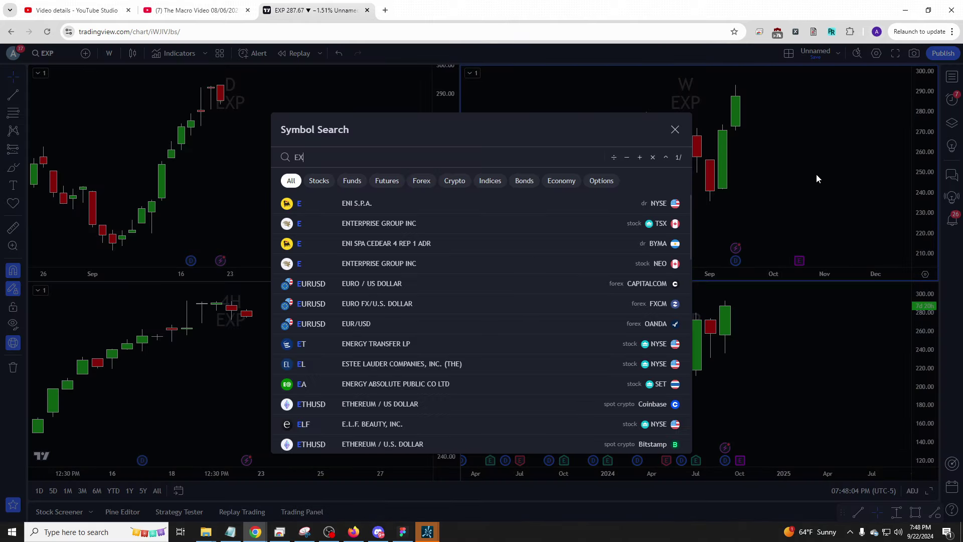
{"action": "type", "text": "PD"}
{"action": "key", "text": "Return"}
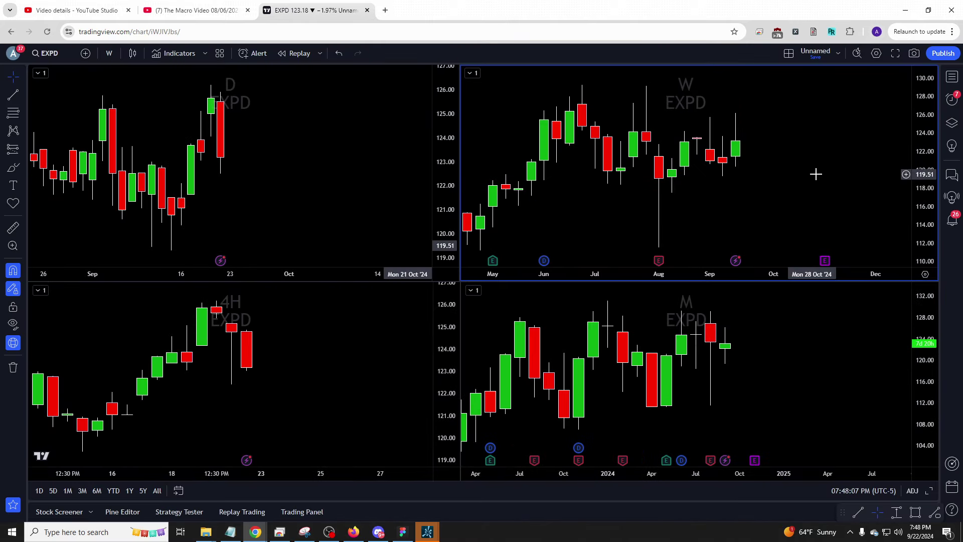
Load UPS, then FDX, and dismiss further symbol searches so FDX stays shown
{"action": "type", "text": "UPS"}
{"action": "key", "text": "Return"}
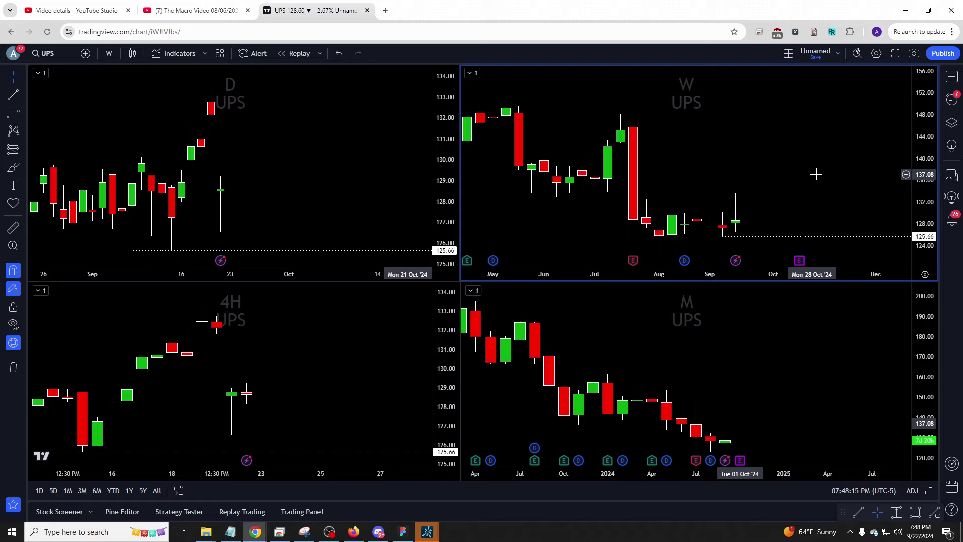
{"action": "type", "text": "FDX"}
{"action": "key", "text": "Return"}
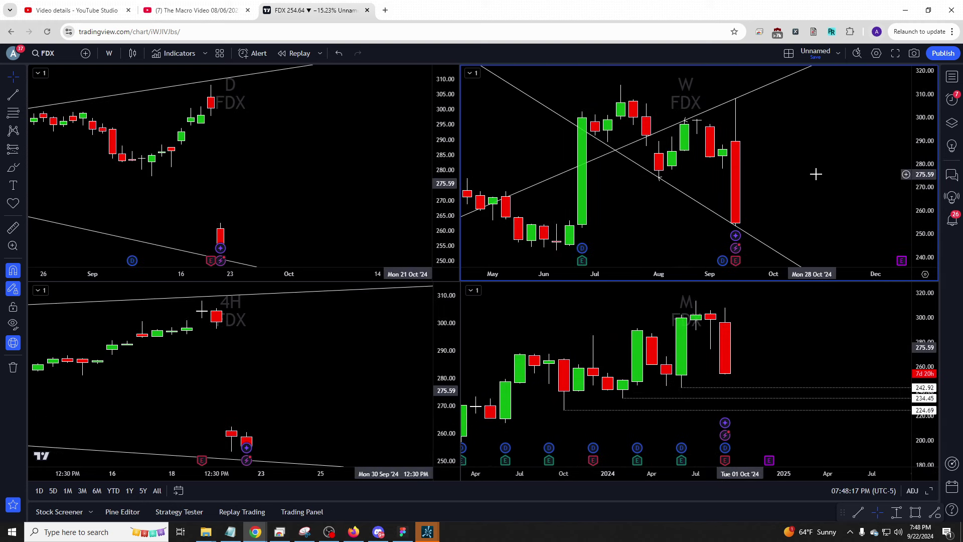
{"action": "type", "text": "UPS"}
{"action": "key", "text": "Return"}
{"action": "key", "text": "o"}
{"action": "key", "text": "Escape"}
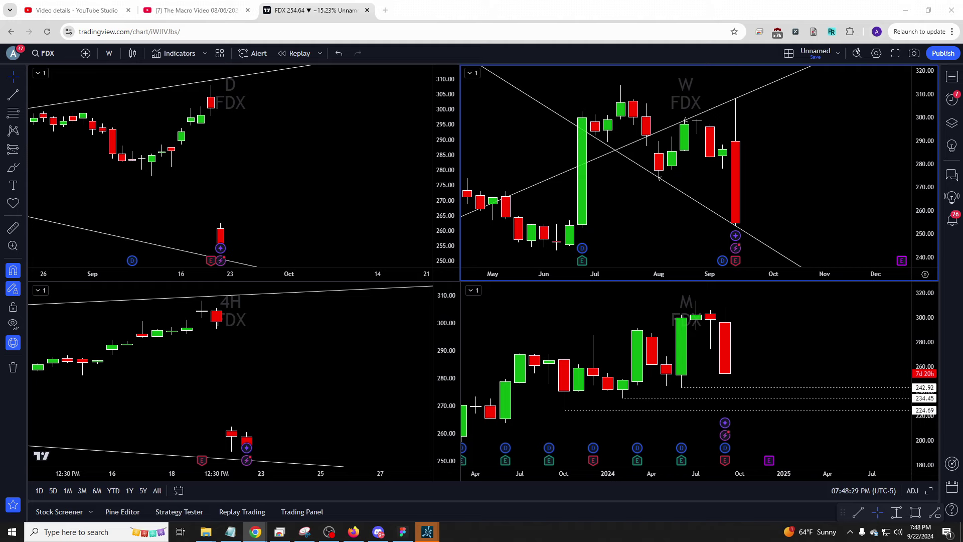
Replace FDX with ticker R across all four timeframe charts
{"action": "left_click", "coordinate": [832, 190]}
{"action": "type", "text": "r"}
{"action": "key", "text": "Escape"}
{"action": "key", "text": "Down"}
{"action": "key", "text": "Down"}
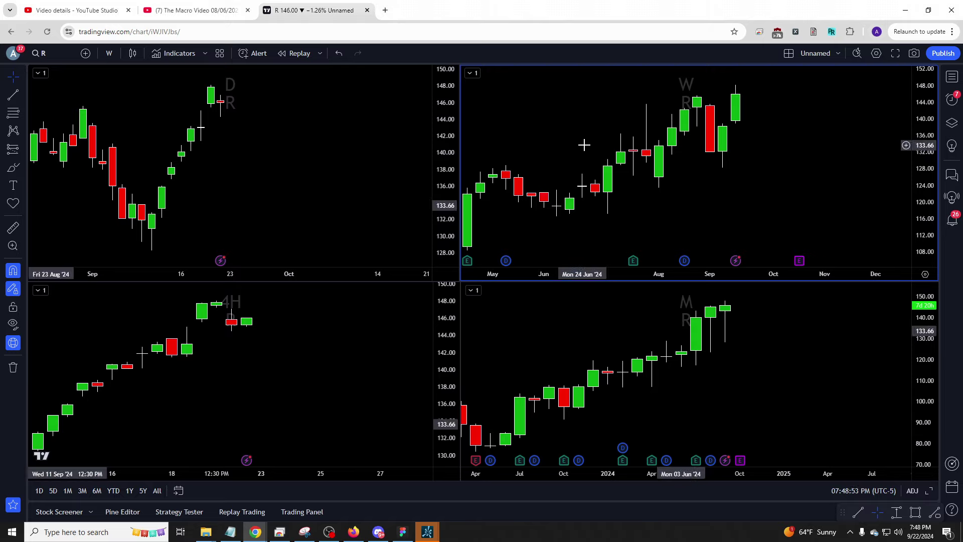
Load CELH and reset and reposition its weekly chart view
{"action": "type", "text": "CELH"}
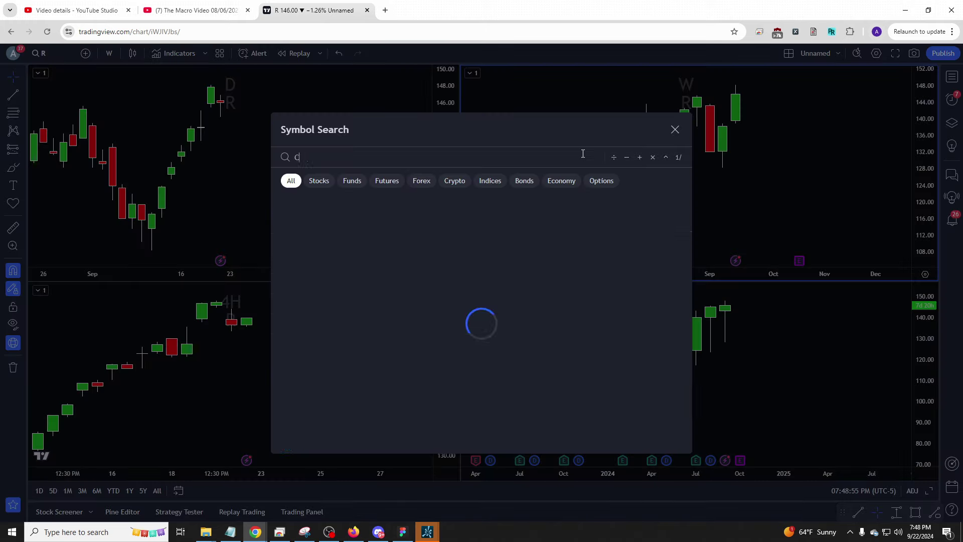
{"action": "key", "text": "Return"}
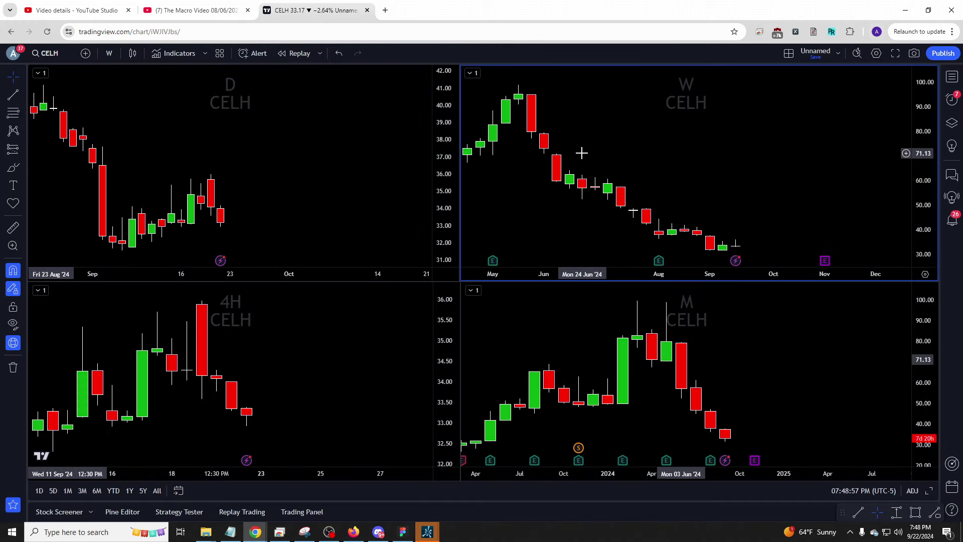
{"action": "right_click", "coordinate": [767, 200]}
{"action": "left_click", "coordinate": [767, 209]}
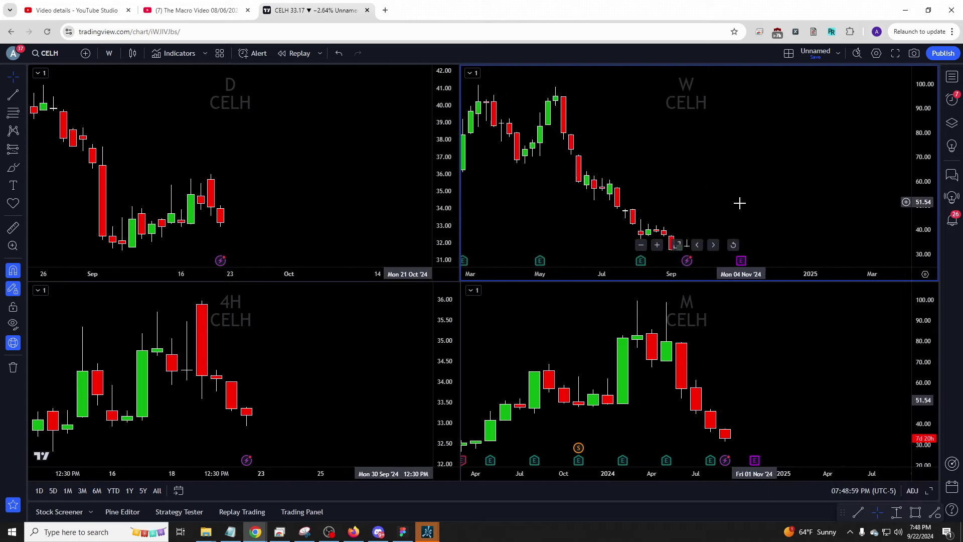
{"action": "scroll", "coordinate": [739, 202], "scroll_direction": "up", "scroll_amount": 10}
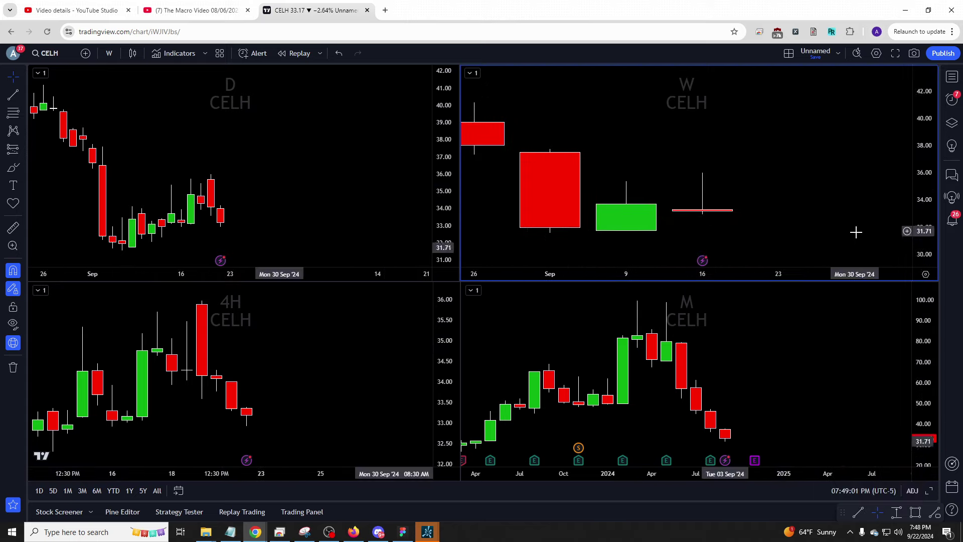
{"action": "left_click_drag", "start_coordinate": [851, 228], "coordinate": [829, 189]}
Mark CELH's weekly lows at 32.91, 31.71 and 31.55 with horizontal rays
{"action": "left_click", "coordinate": [23, 95]}
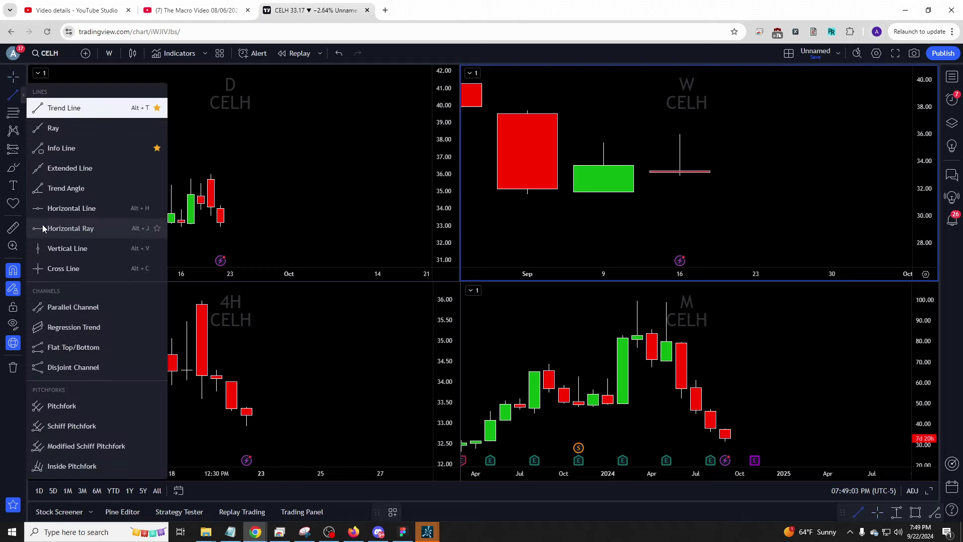
{"action": "left_click", "coordinate": [76, 226]}
{"action": "left_click", "coordinate": [680, 176]}
{"action": "left_click", "coordinate": [600, 195]}
{"action": "left_click", "coordinate": [528, 194]}
{"action": "left_click_drag", "start_coordinate": [923, 225], "coordinate": [923, 178]}
{"action": "key", "text": "Escape"}
{"action": "left_click_drag", "start_coordinate": [744, 111], "coordinate": [740, 106]}
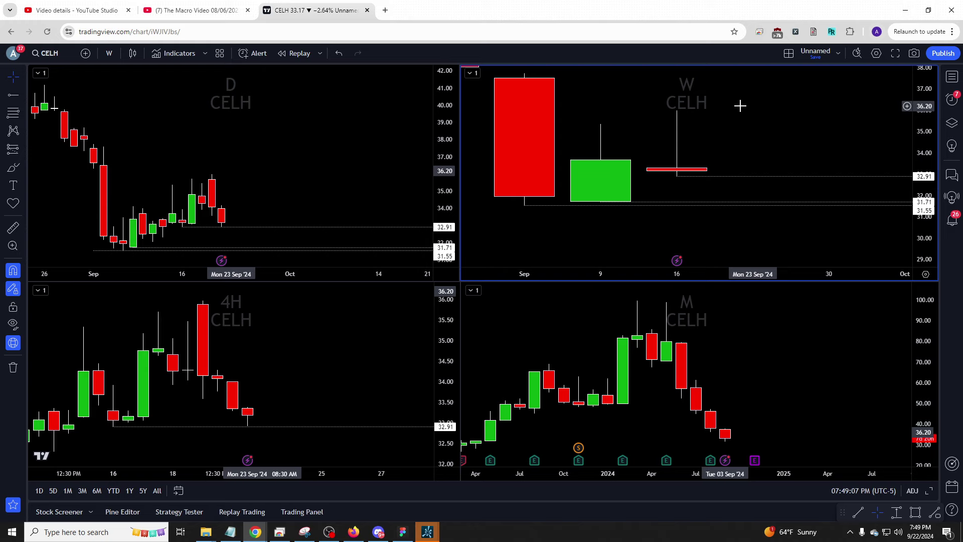
Load DLTR, add horizontal rays at 69.63 and 60.82, and rescale the monthly pane
{"action": "type", "text": "DLTR"}
{"action": "key", "text": "Return"}
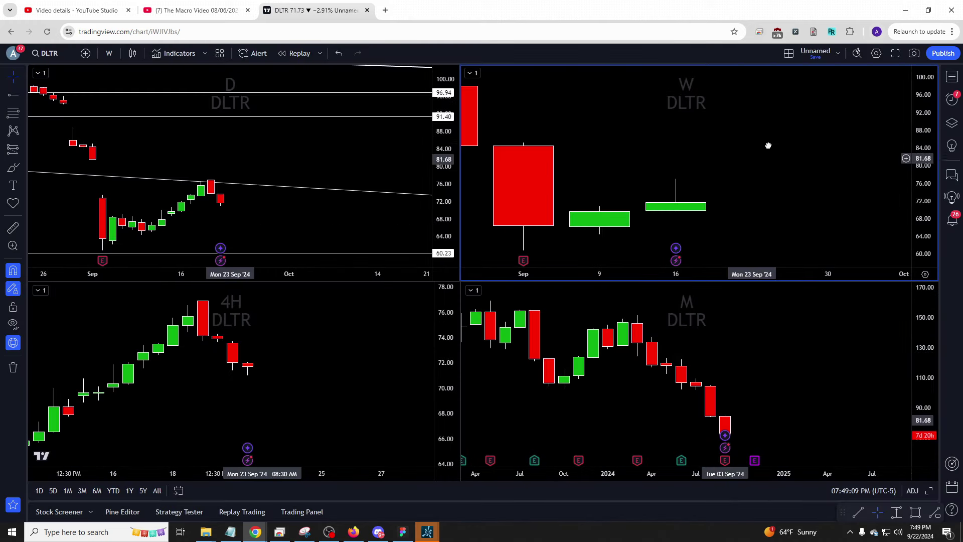
{"action": "left_click_drag", "start_coordinate": [773, 139], "coordinate": [780, 114]}
{"action": "left_click", "coordinate": [10, 95]}
{"action": "left_click", "coordinate": [686, 188]}
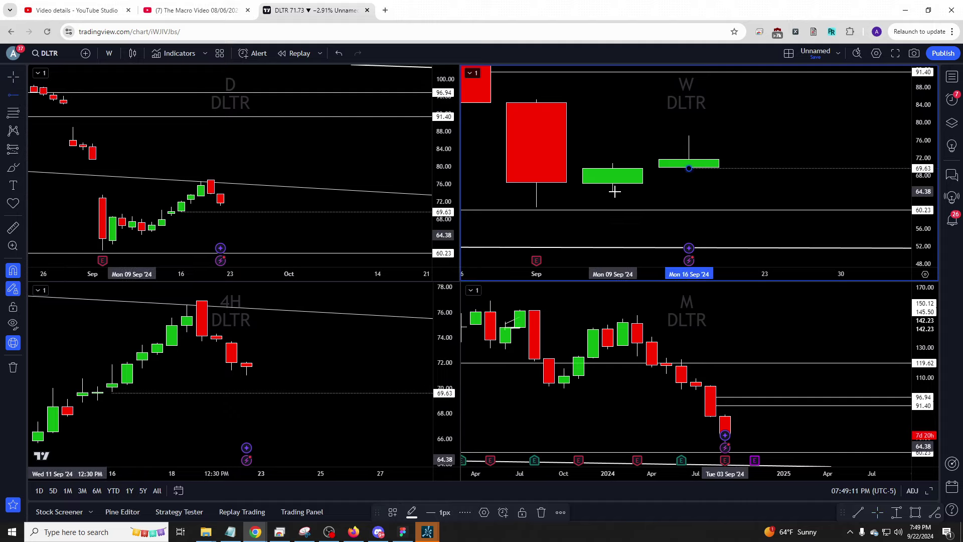
{"action": "left_click", "coordinate": [563, 200]}
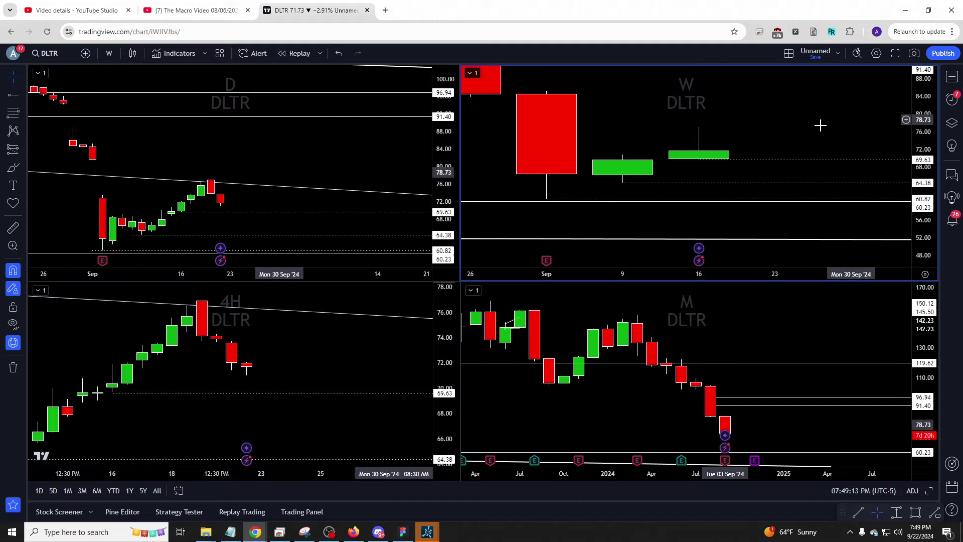
{"action": "left_click", "coordinate": [800, 369]}
{"action": "scroll", "coordinate": [795, 373], "scroll_direction": "down", "scroll_amount": 6}
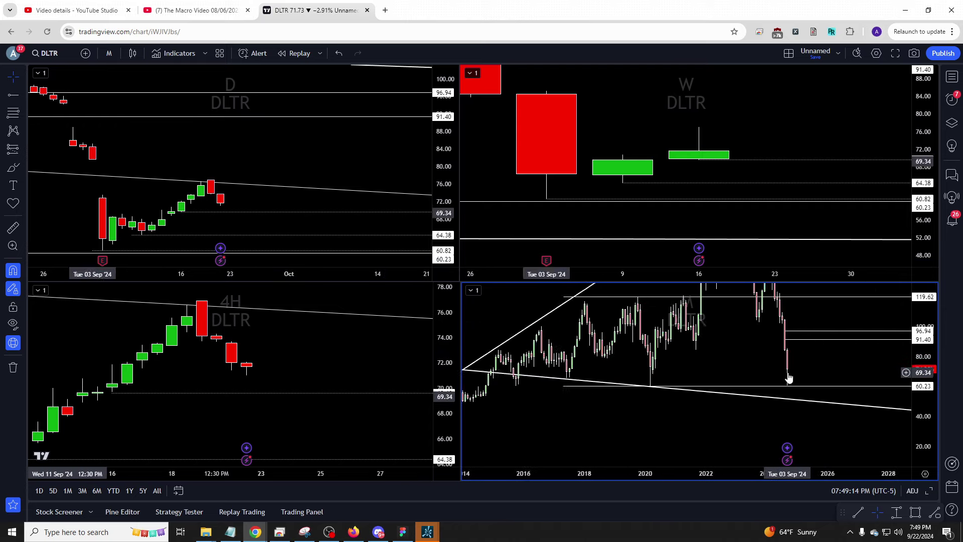
{"action": "scroll", "coordinate": [795, 375], "scroll_direction": "up", "scroll_amount": 1}
{"action": "left_click_drag", "start_coordinate": [808, 378], "coordinate": [836, 384]}
{"action": "left_click_drag", "start_coordinate": [922, 424], "coordinate": [920, 297]}
{"action": "left_click_drag", "start_coordinate": [865, 398], "coordinate": [863, 371]}
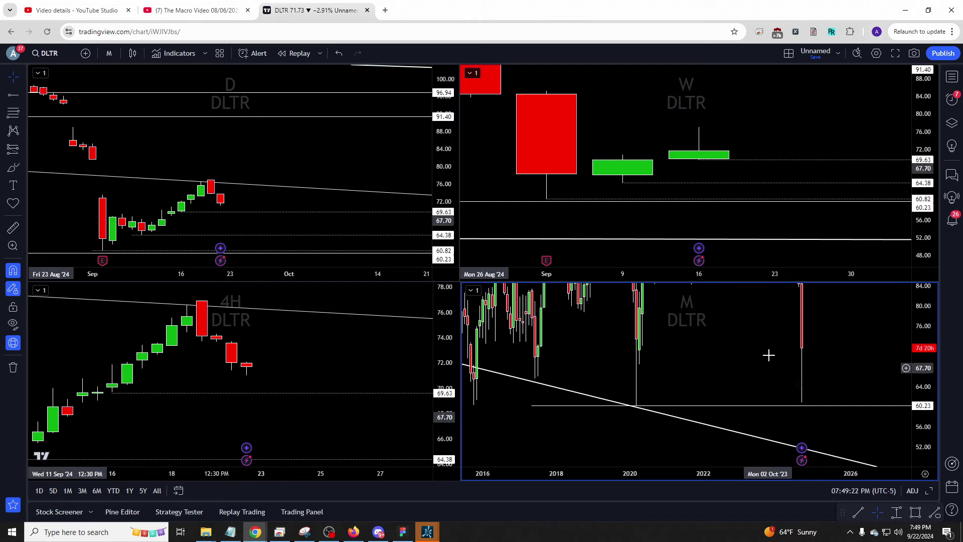
From the weekly pane, try loading the DG and then ROST tickers
{"action": "left_click", "coordinate": [773, 125]}
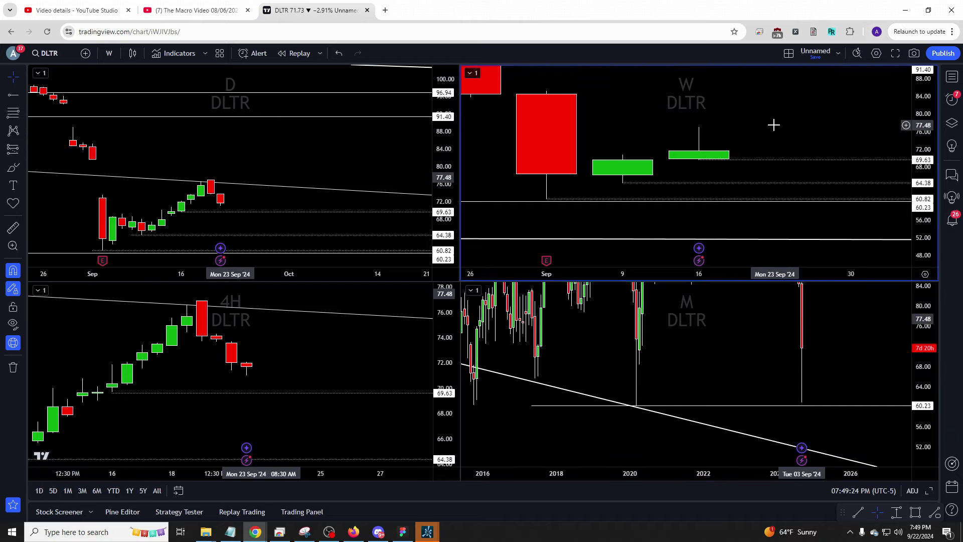
{"action": "type", "text": "dg"}
{"action": "key", "text": "Return"}
{"action": "type", "text": "rost"}
{"action": "key", "text": "Return"}
Load XBI and zoom the monthly pane onto its recent candles
{"action": "type", "text": "XBI"}
{"action": "key", "text": "Return"}
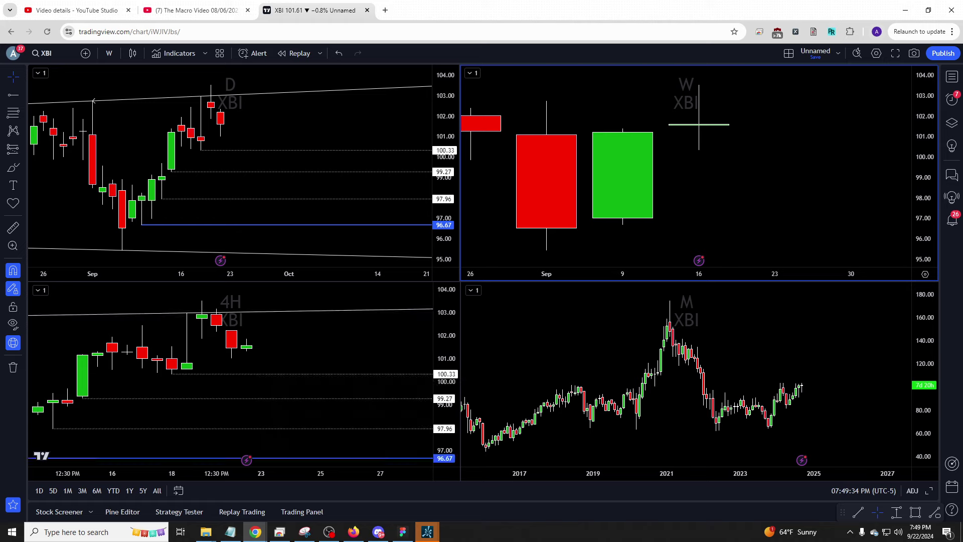
{"action": "left_click_drag", "start_coordinate": [802, 112], "coordinate": [805, 124]}
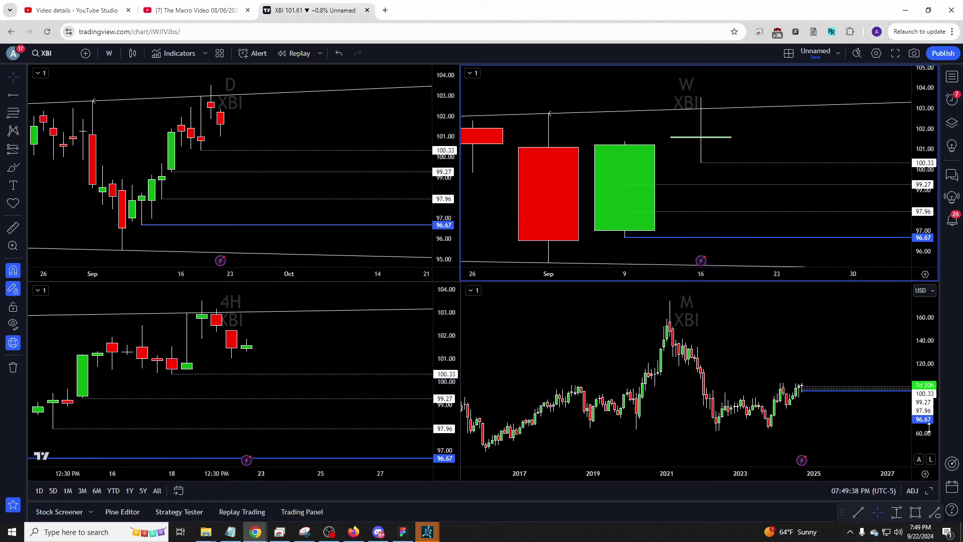
{"action": "left_click", "coordinate": [840, 377]}
{"action": "scroll", "coordinate": [839, 377], "scroll_direction": "up", "scroll_amount": 8}
{"action": "left_click_drag", "start_coordinate": [850, 355], "coordinate": [881, 299]}
{"action": "left_click_drag", "start_coordinate": [923, 421], "coordinate": [922, 328]}
{"action": "scroll", "coordinate": [802, 334], "scroll_direction": "up", "scroll_amount": 8}
{"action": "left_click_drag", "start_coordinate": [790, 382], "coordinate": [771, 392]}
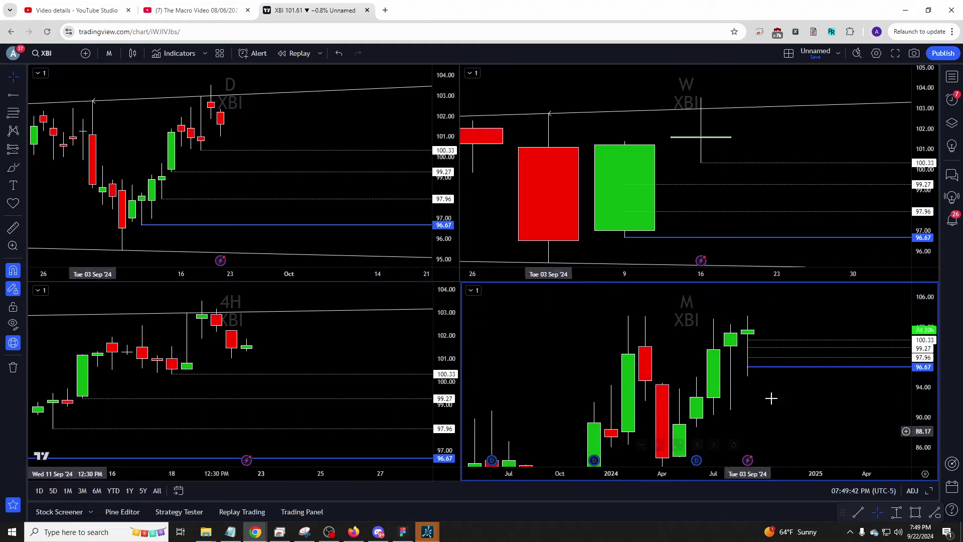
{"action": "left_click_drag", "start_coordinate": [762, 346], "coordinate": [778, 336]}
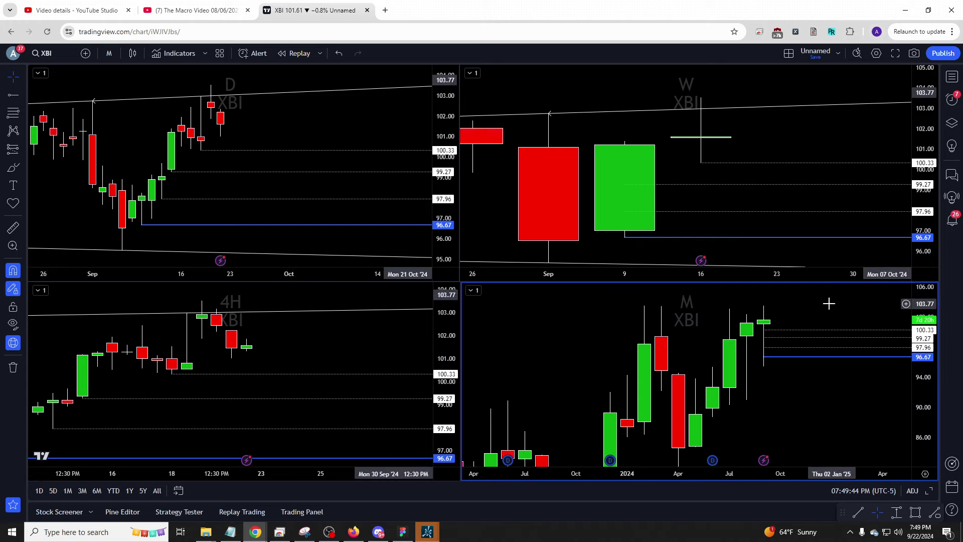
{"action": "scroll", "coordinate": [836, 303], "scroll_direction": "down", "scroll_amount": 8}
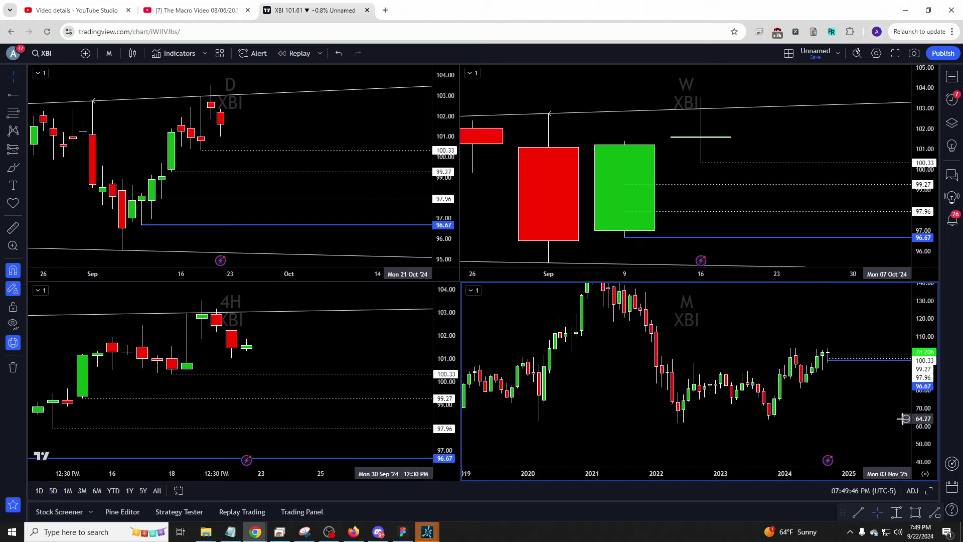
{"action": "scroll", "coordinate": [852, 396], "scroll_direction": "up", "scroll_amount": 5}
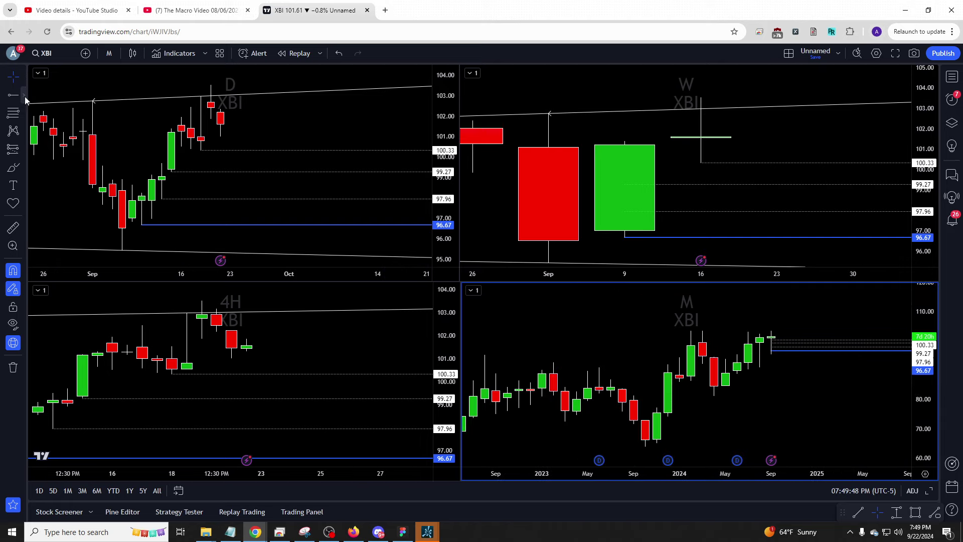
Draw monthly trend lines from Aug '22 to the Feb 2024 high and from Jul '22 to Oct '23
{"action": "left_click", "coordinate": [24, 97]}
{"action": "left_click", "coordinate": [62, 110]}
{"action": "scroll", "coordinate": [636, 319], "scroll_direction": "down", "scroll_amount": 4}
{"action": "left_click", "coordinate": [672, 331]}
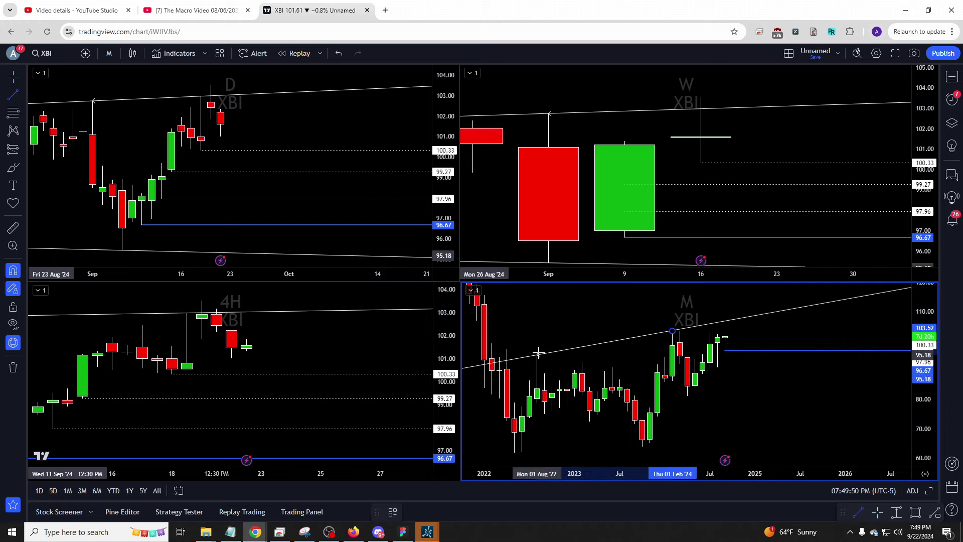
{"action": "left_click", "coordinate": [538, 353]}
{"action": "scroll", "coordinate": [602, 411], "scroll_direction": "down", "scroll_amount": 2}
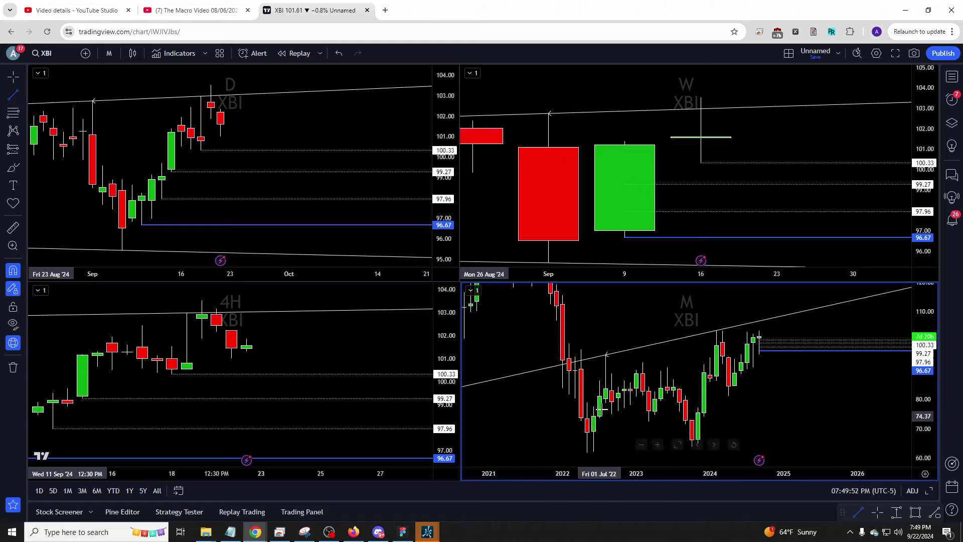
{"action": "left_click", "coordinate": [599, 418]}
{"action": "left_click", "coordinate": [690, 439]}
{"action": "scroll", "coordinate": [785, 404], "scroll_direction": "up", "scroll_amount": 3}
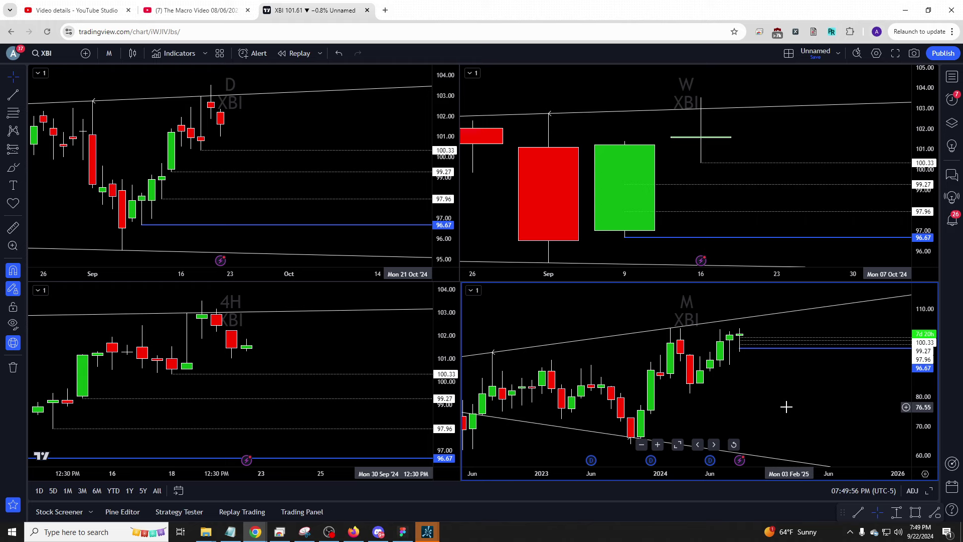
Load RVTY into all four charts and reposition the weekly view
{"action": "type", "text": "RVTY"}
{"action": "key", "text": "Return"}
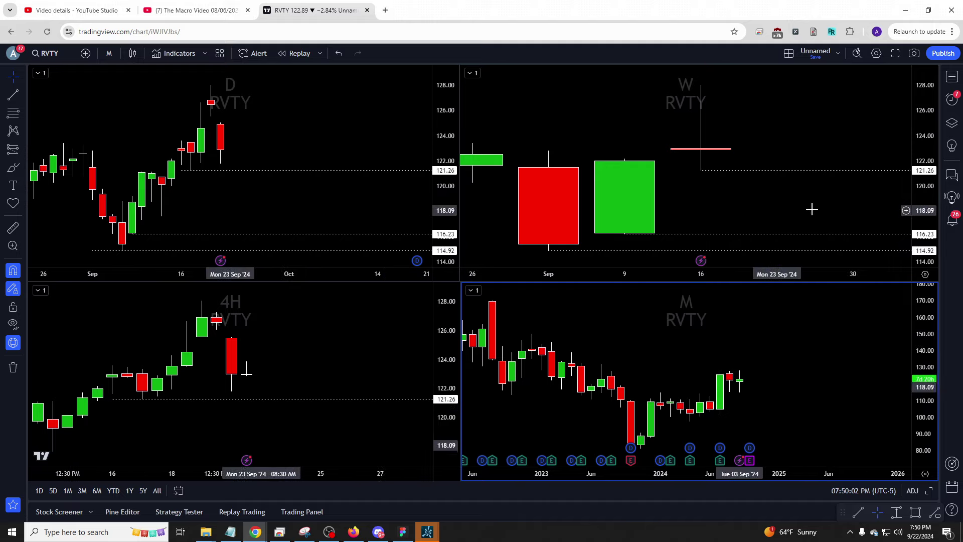
{"action": "left_click_drag", "start_coordinate": [810, 206], "coordinate": [803, 193]}
Draw a horizontal ray at 127.86 on the monthly RVTY chart
{"action": "left_click", "coordinate": [856, 387]}
{"action": "scroll", "coordinate": [871, 311], "scroll_direction": "up", "scroll_amount": 5}
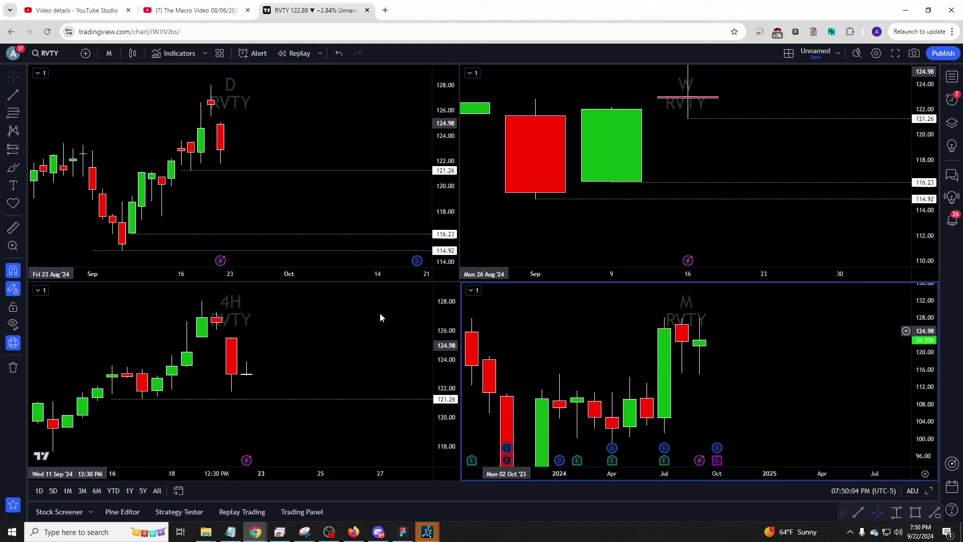
{"action": "left_click", "coordinate": [23, 95]}
{"action": "left_click", "coordinate": [62, 225]}
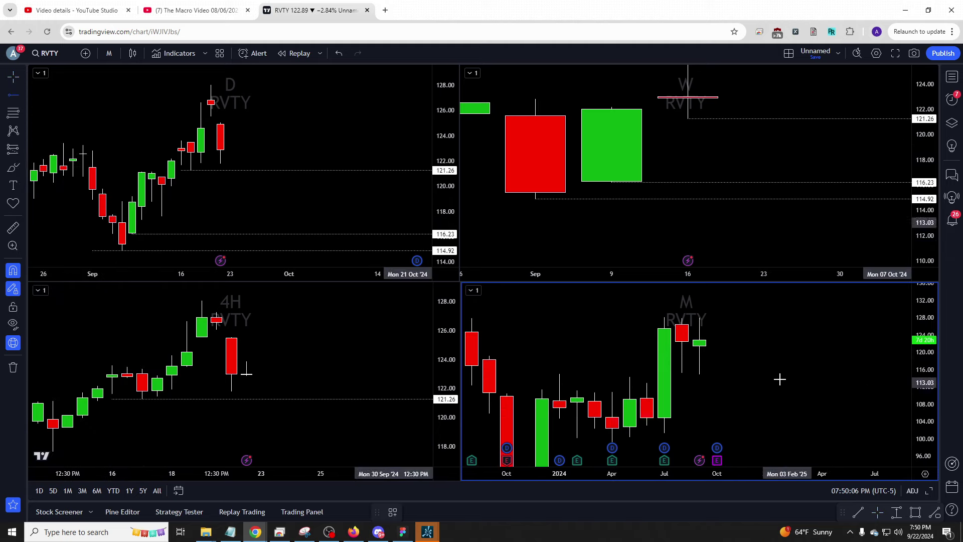
{"action": "left_click", "coordinate": [681, 318]}
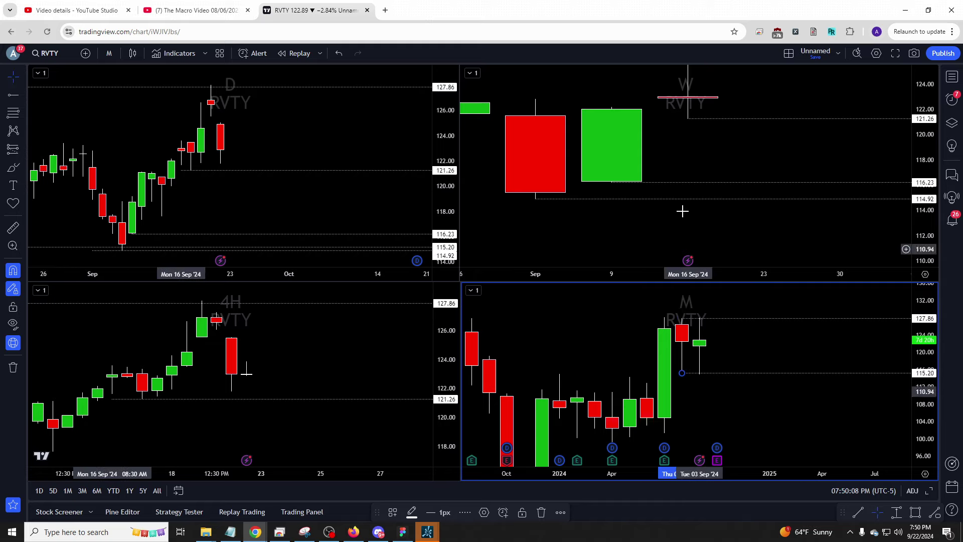
Pan and zoom the weekly RVTY chart to bring the 114.92 level into view
{"action": "scroll", "coordinate": [738, 200], "scroll_direction": "down", "scroll_amount": 5}
{"action": "left_click", "coordinate": [738, 200]}
{"action": "scroll", "coordinate": [743, 211], "scroll_direction": "up", "scroll_amount": 5}
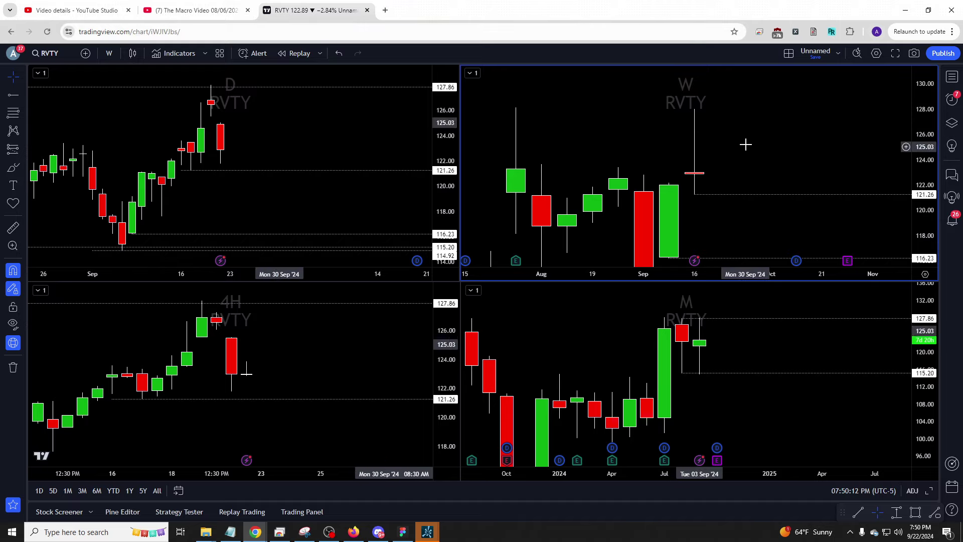
{"action": "left_click_drag", "start_coordinate": [746, 144], "coordinate": [738, 64]}
{"action": "scroll", "coordinate": [672, 355], "scroll_direction": "up", "scroll_amount": 5}
{"action": "left_click", "coordinate": [652, 346]}
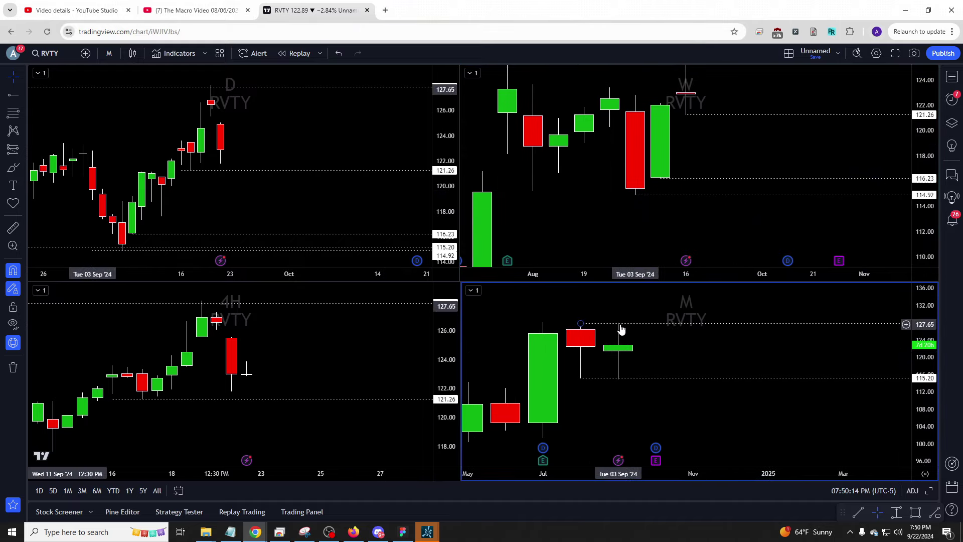
{"action": "left_click_drag", "start_coordinate": [693, 173], "coordinate": [677, 195]}
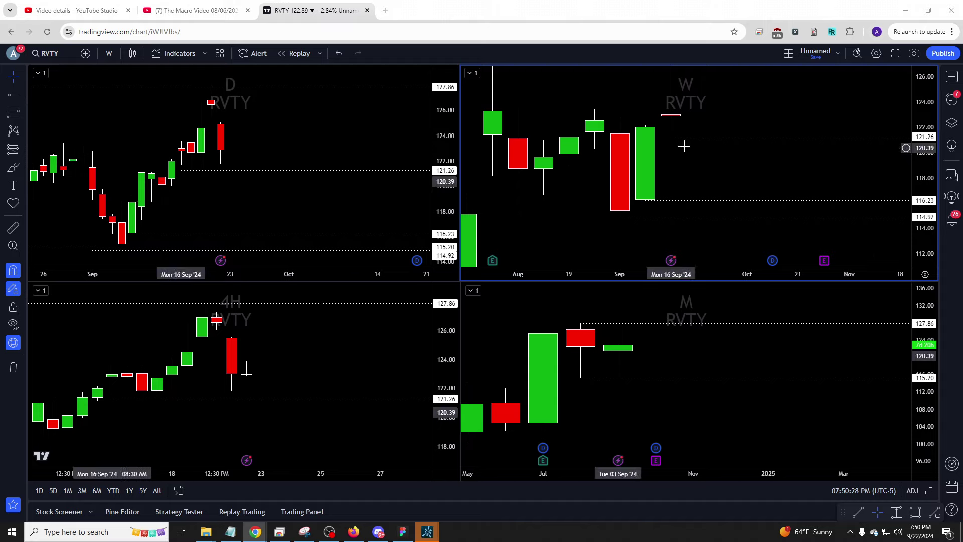
Load MCK and mark a 504.88 support ray at its 16 Sep weekly low
{"action": "type", "text": "MCK"}
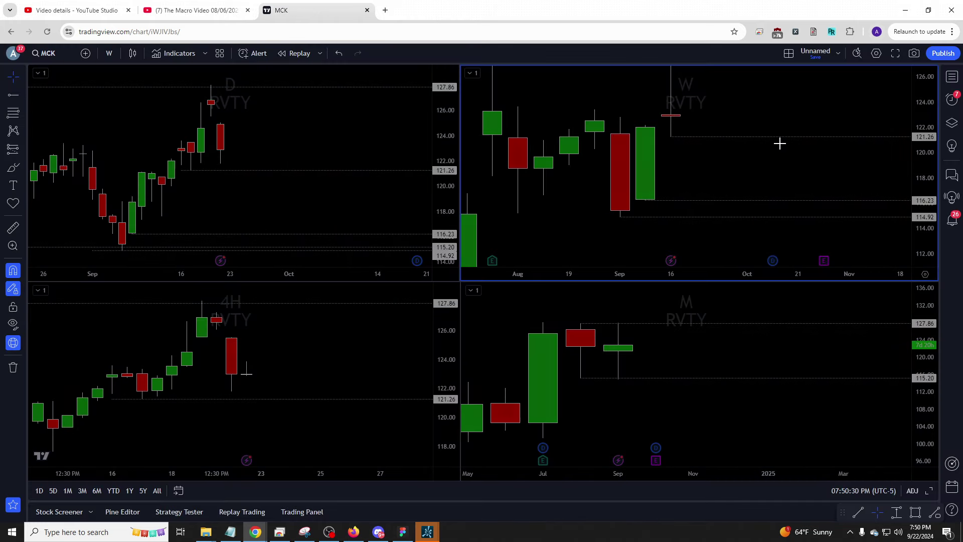
{"action": "key", "text": "Return"}
{"action": "left_click_drag", "start_coordinate": [756, 216], "coordinate": [780, 130]}
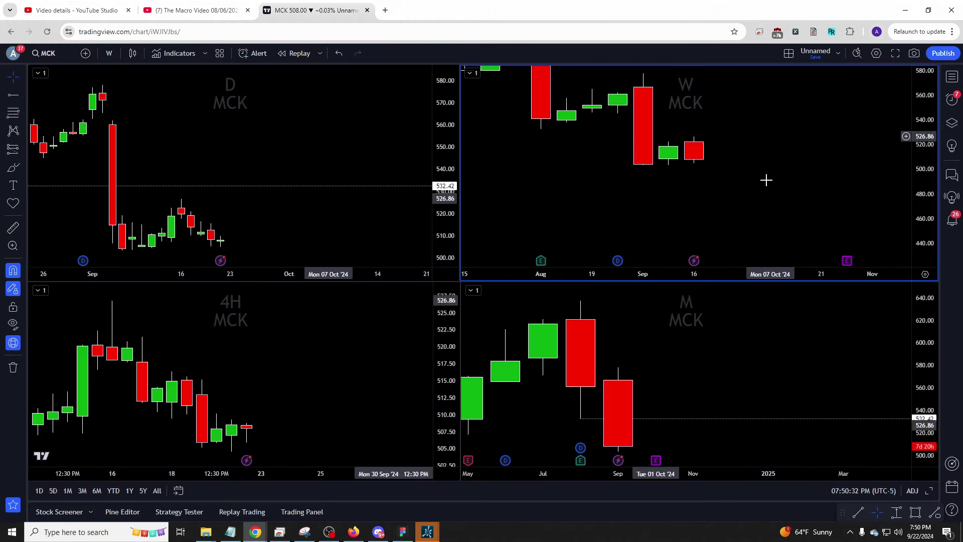
{"action": "scroll", "coordinate": [723, 331], "scroll_direction": "down", "scroll_amount": 4}
{"action": "scroll", "coordinate": [720, 157], "scroll_direction": "up", "scroll_amount": 3}
{"action": "left_click", "coordinate": [14, 95]}
{"action": "left_click", "coordinate": [678, 172]}
{"action": "left_click_drag", "start_coordinate": [695, 201], "coordinate": [663, 192]}
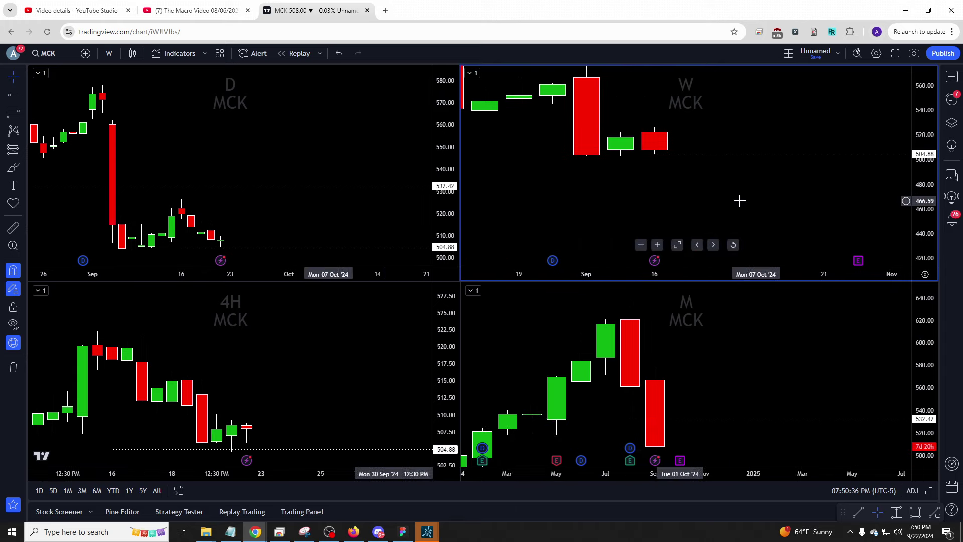
Switch the weekly pane to 2W candles, then load MOH into all four charts
{"action": "type", "text": "2w"}
{"action": "key", "text": "Return"}
{"action": "left_click_drag", "start_coordinate": [764, 148], "coordinate": [790, 189]}
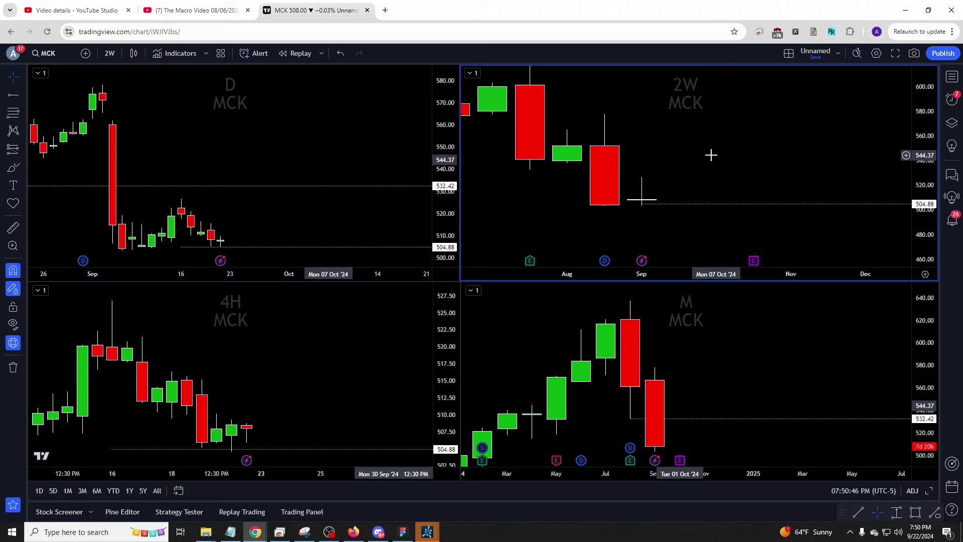
{"action": "type", "text": "MOH"}
{"action": "key", "text": "Return"}
Set the upper-right chart back to 1W, load CI, and lower its blue level to 350.13
{"action": "type", "text": "1w"}
{"action": "key", "text": "Return"}
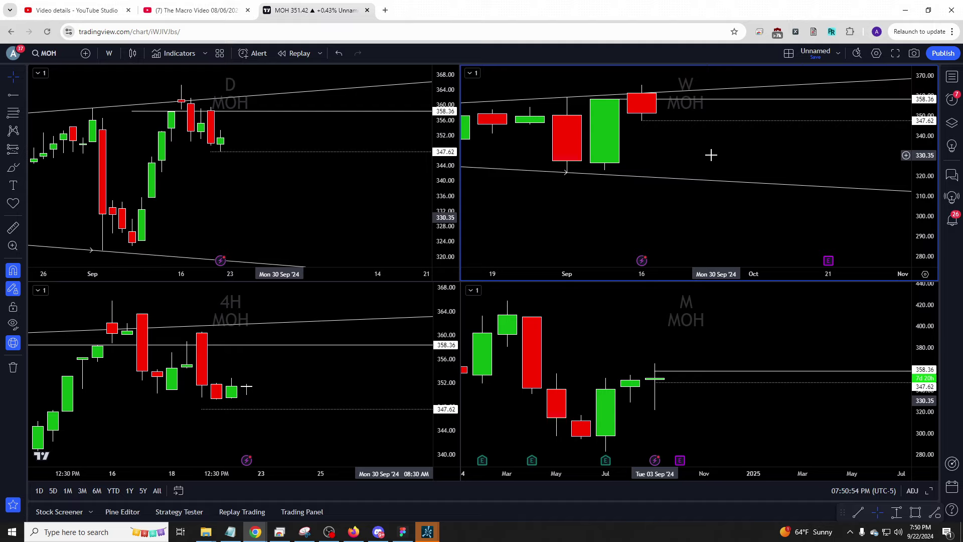
{"action": "type", "text": "CI"}
{"action": "key", "text": "Return"}
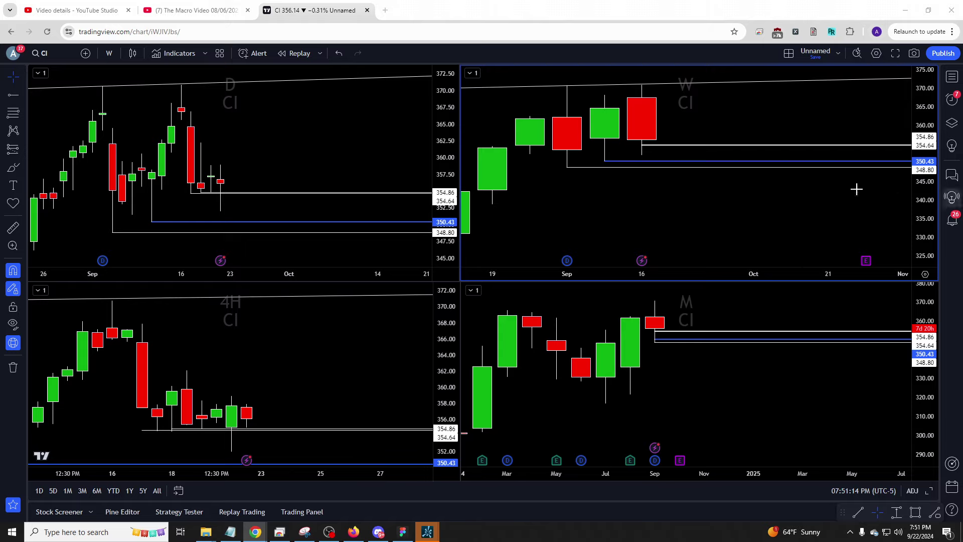
{"action": "left_click_drag", "start_coordinate": [752, 161], "coordinate": [749, 162]}
{"action": "left_click", "coordinate": [709, 213]}
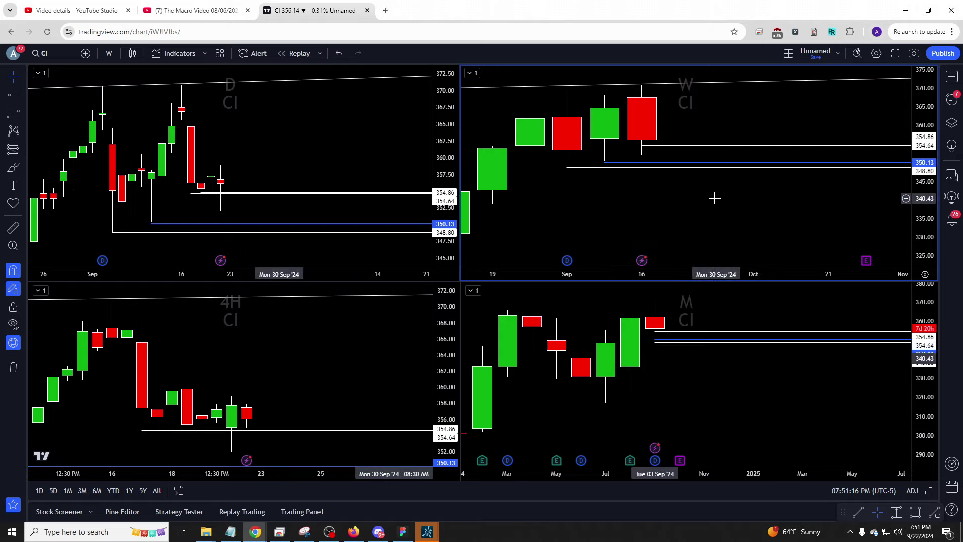
Load NVDA, then ANSS after correcting the mistyped ANNS ticker
{"action": "type", "text": "nvda"}
{"action": "key", "text": "Return"}
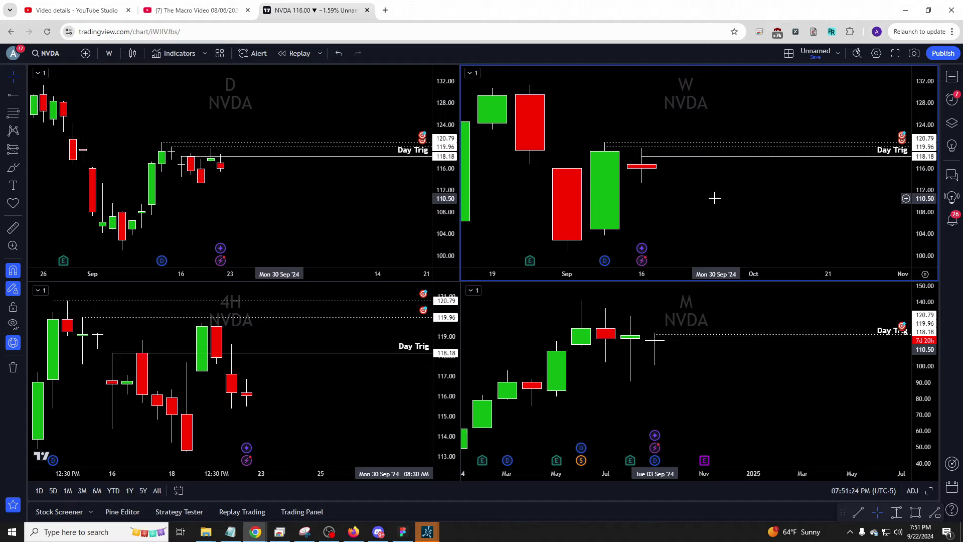
{"action": "type", "text": "ANNS"}
{"action": "key", "text": "Return"}
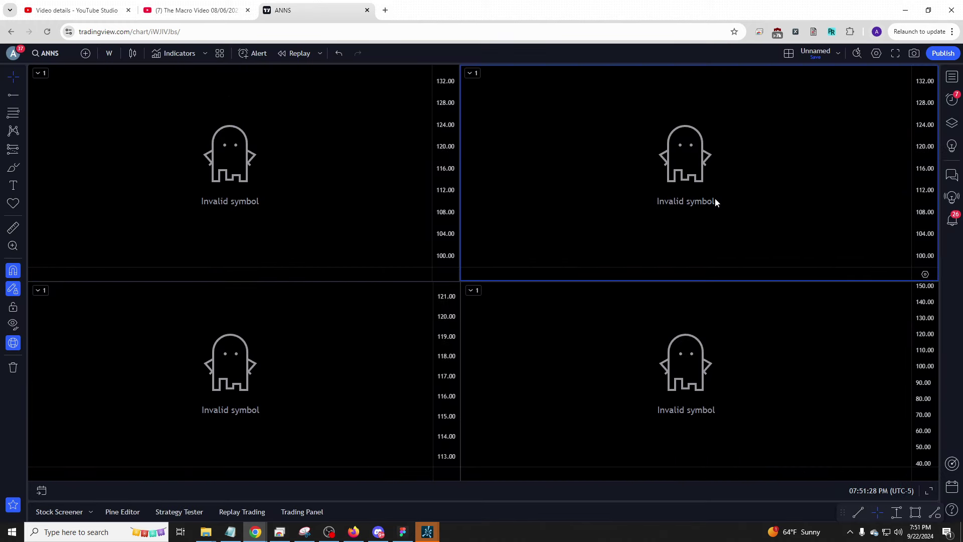
{"action": "type", "text": "ANSS"}
{"action": "key", "text": "Return"}
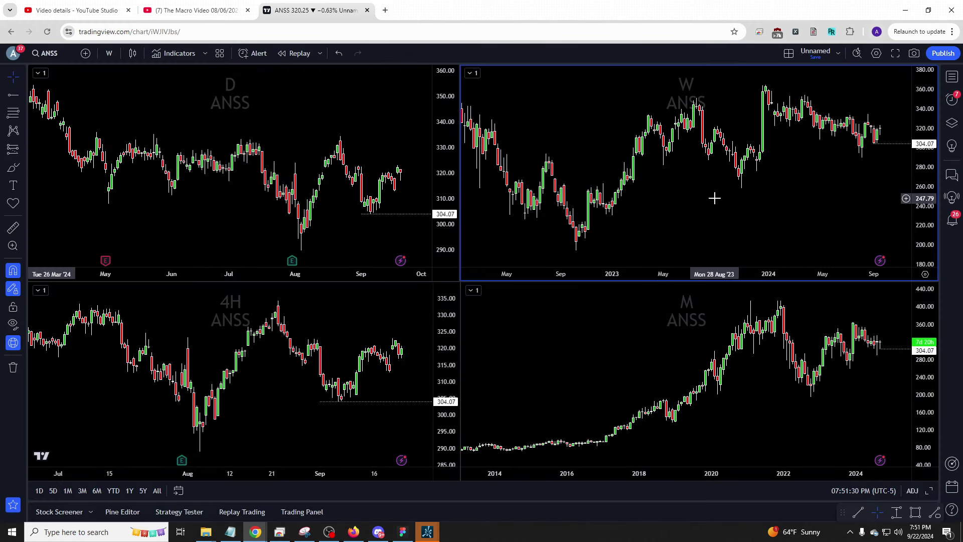
Load JKHY, MPWR and TAN in turn, panning the weekly TAN chart
{"action": "type", "text": "JKHY"}
{"action": "key", "text": "Return"}
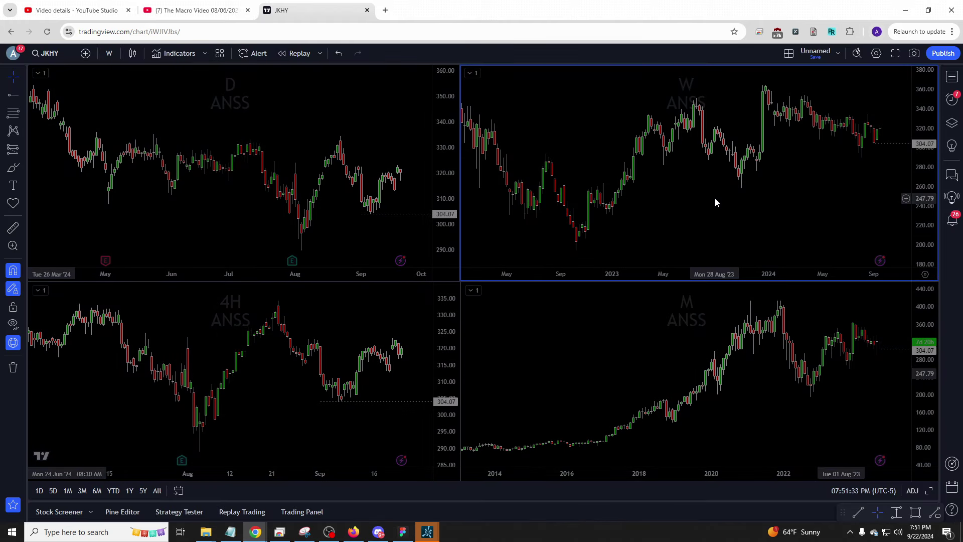
{"action": "type", "text": "MPWR"}
{"action": "key", "text": "Return"}
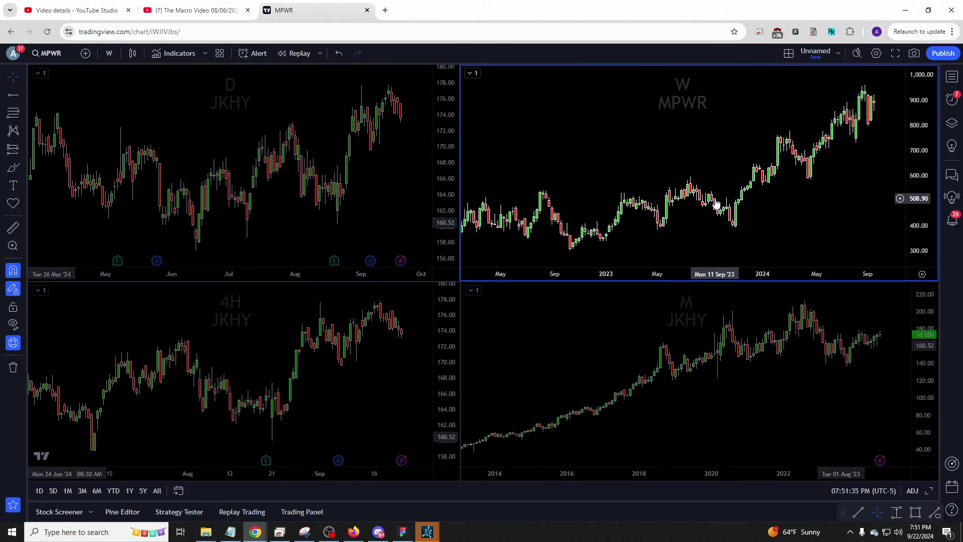
{"action": "type", "text": "TAN"}
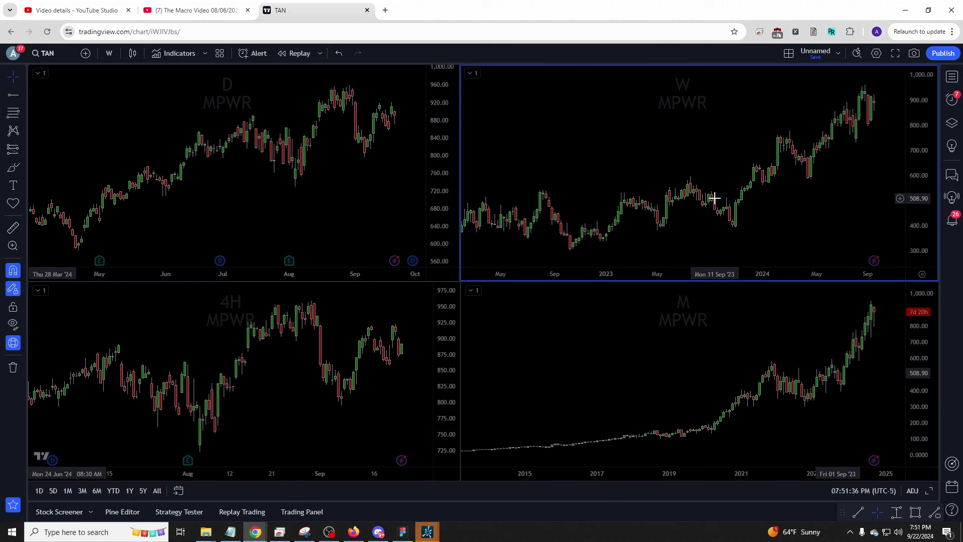
{"action": "key", "text": "Return"}
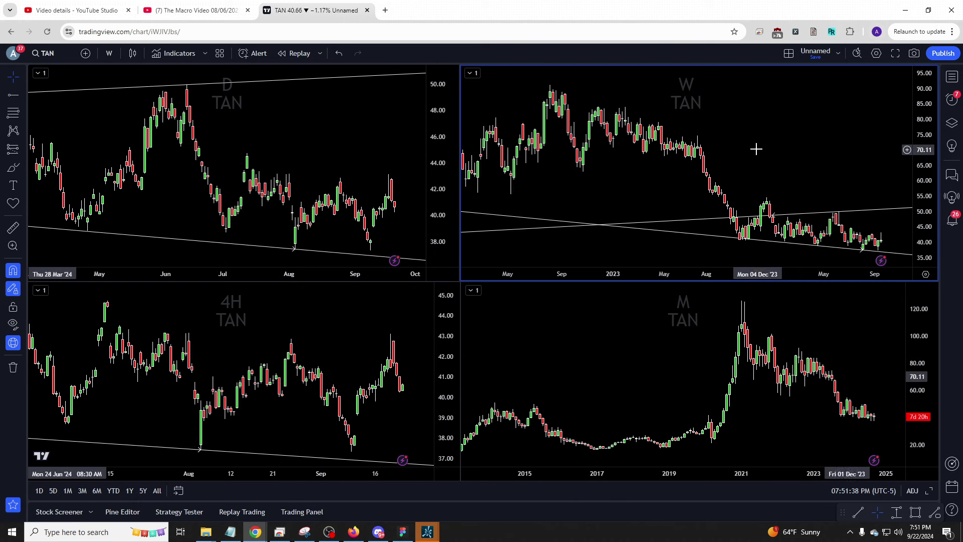
{"action": "left_click_drag", "start_coordinate": [786, 157], "coordinate": [709, 133]}
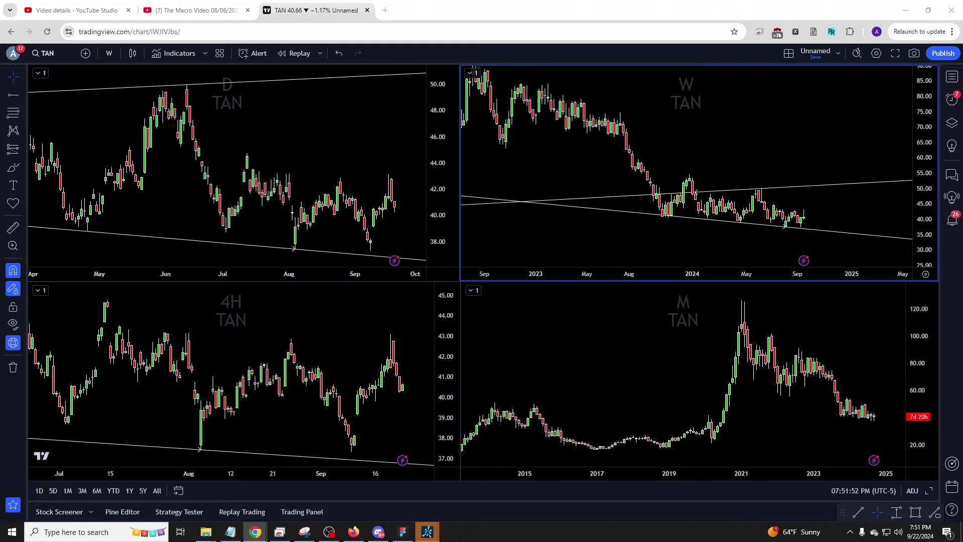
Load SO, then XLU into the four charts and pan the daily XLU view
{"action": "type", "text": "SO"}
{"action": "key", "text": "Return"}
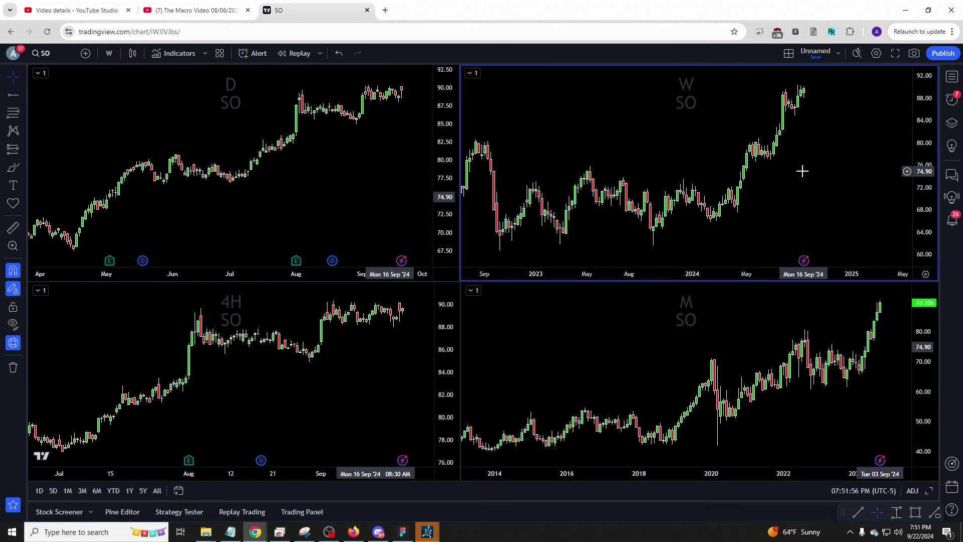
{"action": "scroll", "coordinate": [768, 140], "scroll_direction": "up", "scroll_amount": 5}
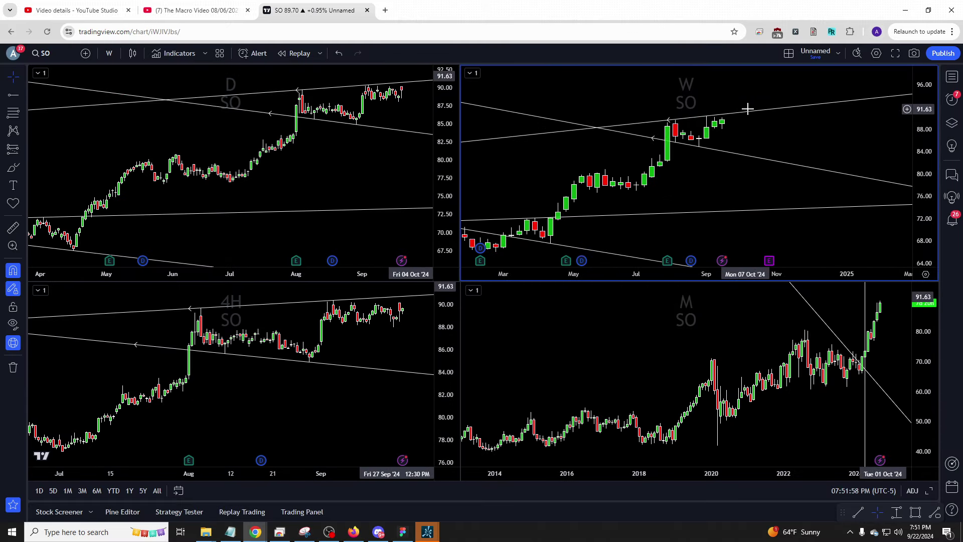
{"action": "type", "text": "XLU"}
{"action": "key", "text": "Return"}
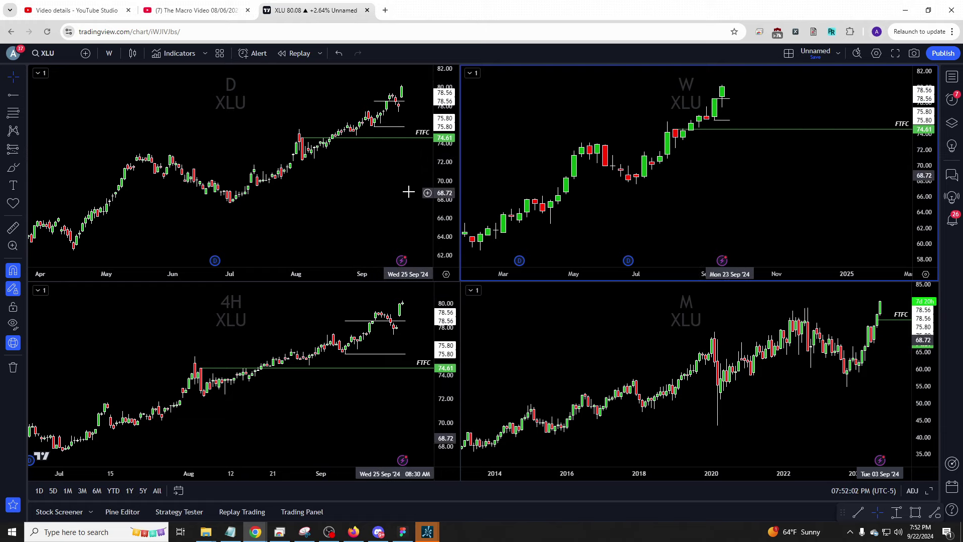
{"action": "left_click_drag", "start_coordinate": [408, 193], "coordinate": [371, 213]}
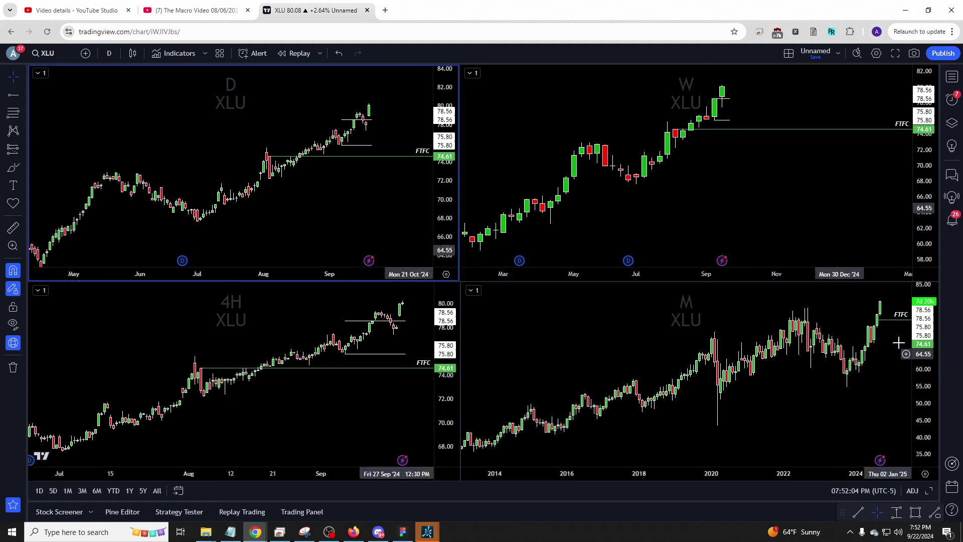
{"action": "scroll", "coordinate": [893, 368], "scroll_direction": "up", "scroll_amount": 3}
Switch the monthly XLU chart to 3M candles and delete an unwanted trend line
{"action": "left_click", "coordinate": [893, 368]}
{"action": "type", "text": "3M"}
{"action": "key", "text": "Return"}
{"action": "scroll", "coordinate": [851, 380], "scroll_direction": "up", "scroll_amount": 5}
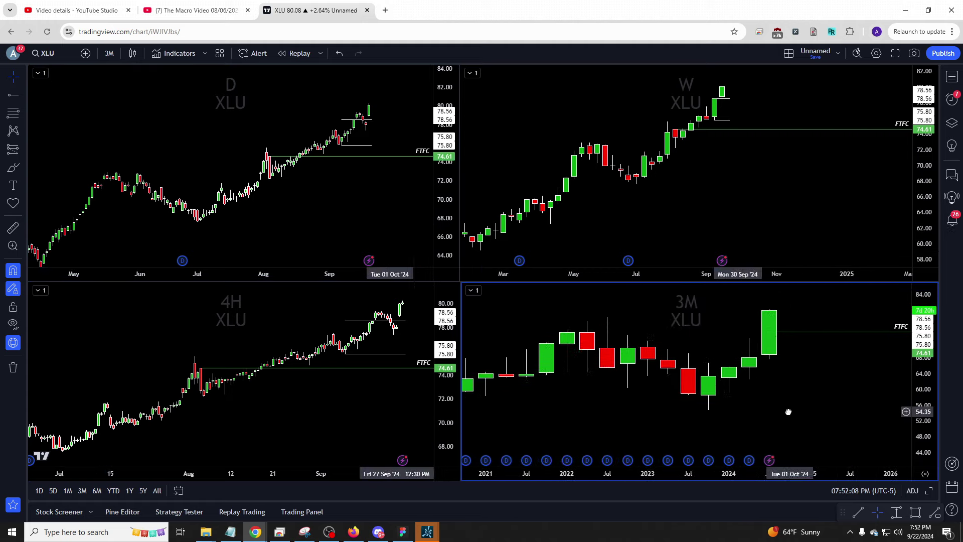
{"action": "left_click_drag", "start_coordinate": [788, 411], "coordinate": [784, 416]}
{"action": "mouse_move", "coordinate": [763, 332]}
{"action": "left_mouse_down"}
{"action": "mouse_move", "coordinate": [726, 367]}
{"action": "mouse_move", "coordinate": [755, 345]}
{"action": "left_mouse_up"}
{"action": "left_click", "coordinate": [765, 337]}
{"action": "key", "text": "Delete"}
Lower the FTFC level on the 3M chart to 65.76
{"action": "left_click_drag", "start_coordinate": [764, 337], "coordinate": [725, 372]}
{"action": "left_click", "coordinate": [802, 422]}
{"action": "left_click_drag", "start_coordinate": [924, 420], "coordinate": [925, 404]}
{"action": "left_click_drag", "start_coordinate": [841, 414], "coordinate": [832, 420]}
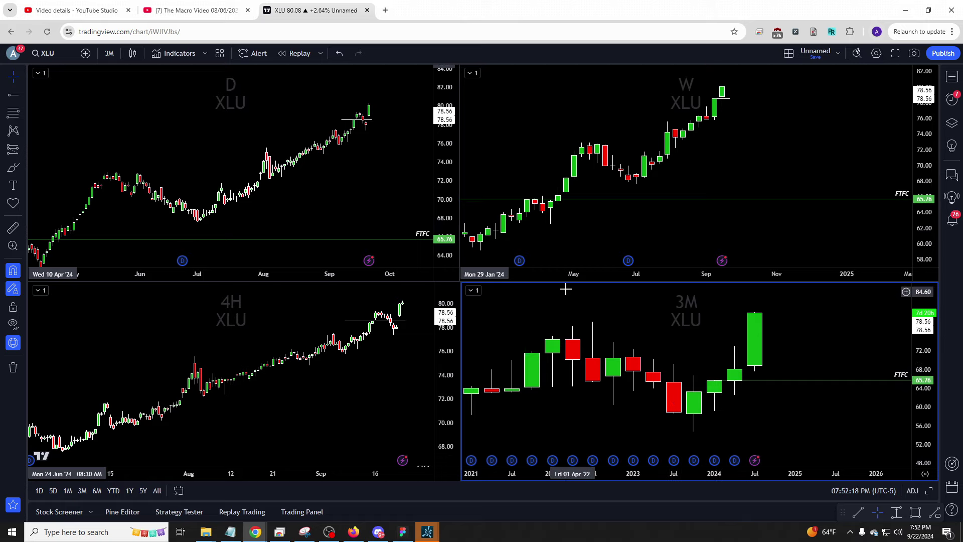
Draw two diverging trend lines, one through the highs and one from the Oct '23 to Apr '21 lows
{"action": "left_click", "coordinate": [24, 94]}
{"action": "left_click", "coordinate": [56, 109]}
{"action": "left_click", "coordinate": [593, 320]}
{"action": "left_click", "coordinate": [571, 323]}
{"action": "left_click", "coordinate": [615, 407]}
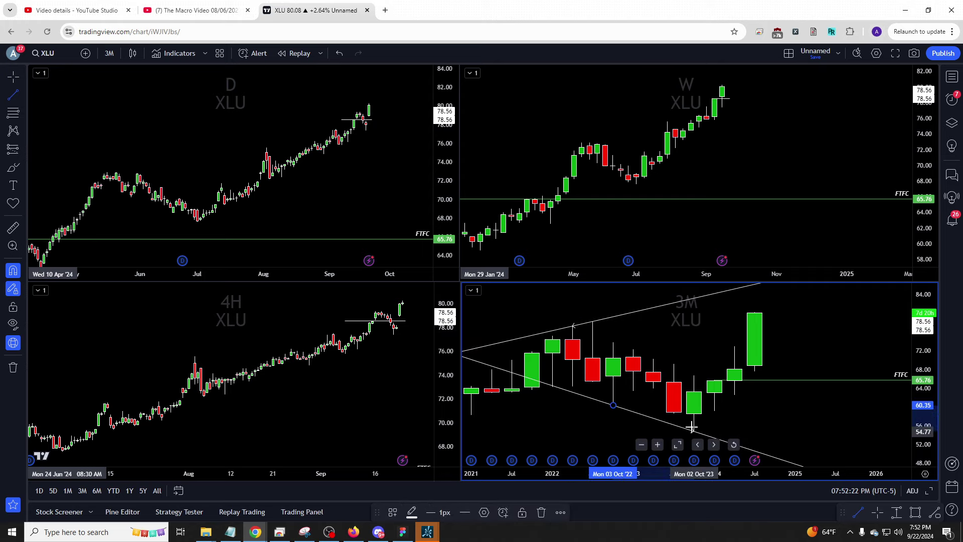
{"action": "key", "text": "Escape"}
{"action": "left_click", "coordinate": [692, 429]}
{"action": "left_click", "coordinate": [495, 402]}
{"action": "key", "text": "Escape"}
{"action": "left_click_drag", "start_coordinate": [596, 376], "coordinate": [561, 376]}
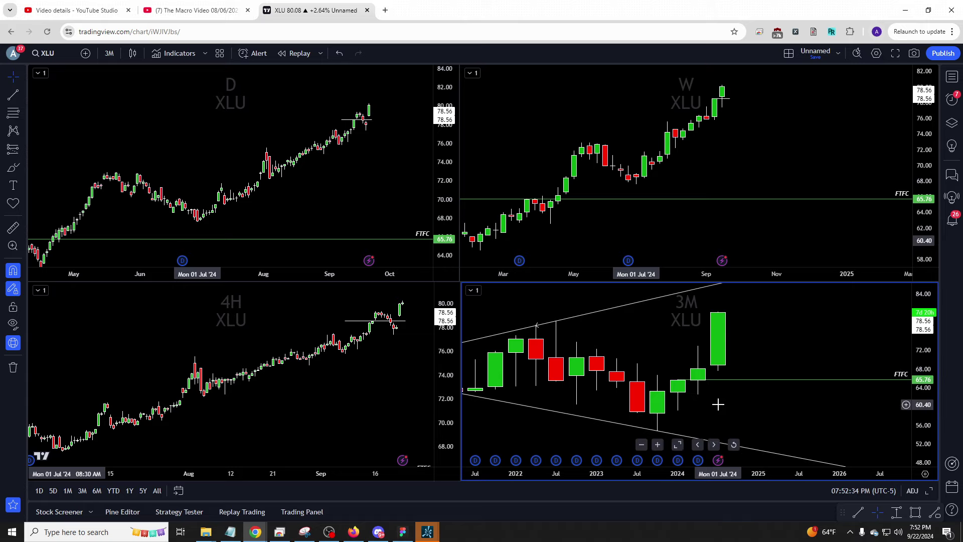
Change the lower-right XLU chart from 1M to 1W and zoom into the July–September weeks
{"action": "type", "text": "1M"}
{"action": "key", "text": "Return"}
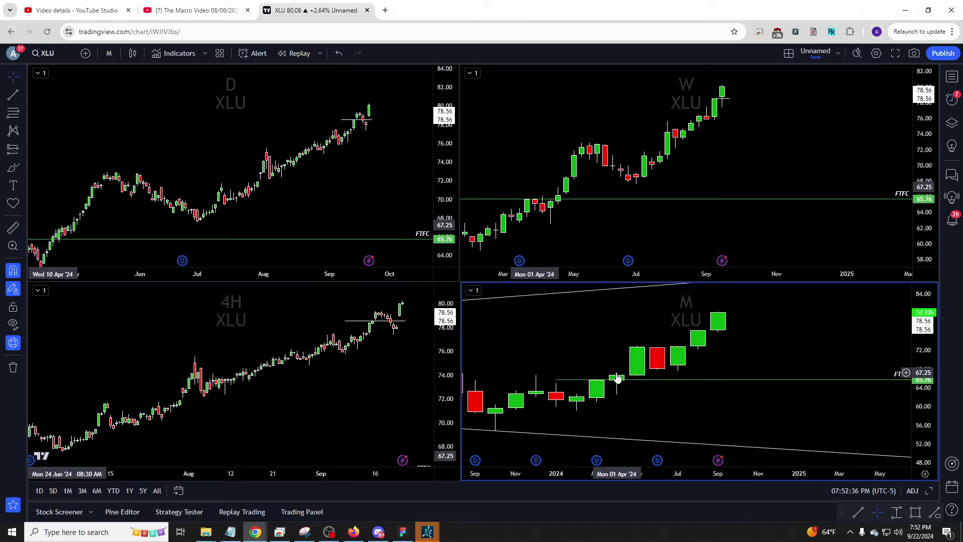
{"action": "type", "text": "1W"}
{"action": "key", "text": "Return"}
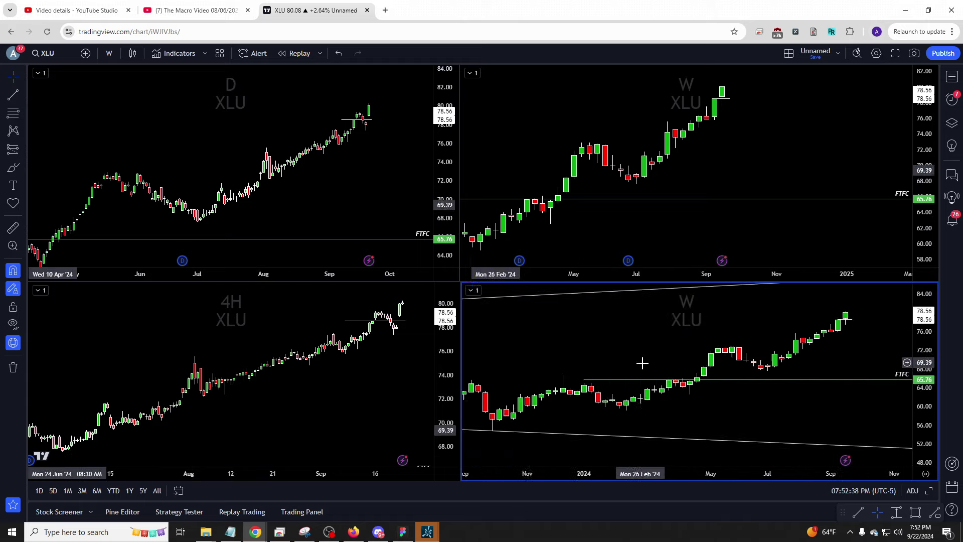
{"action": "scroll", "coordinate": [644, 365], "scroll_direction": "up", "scroll_amount": 5}
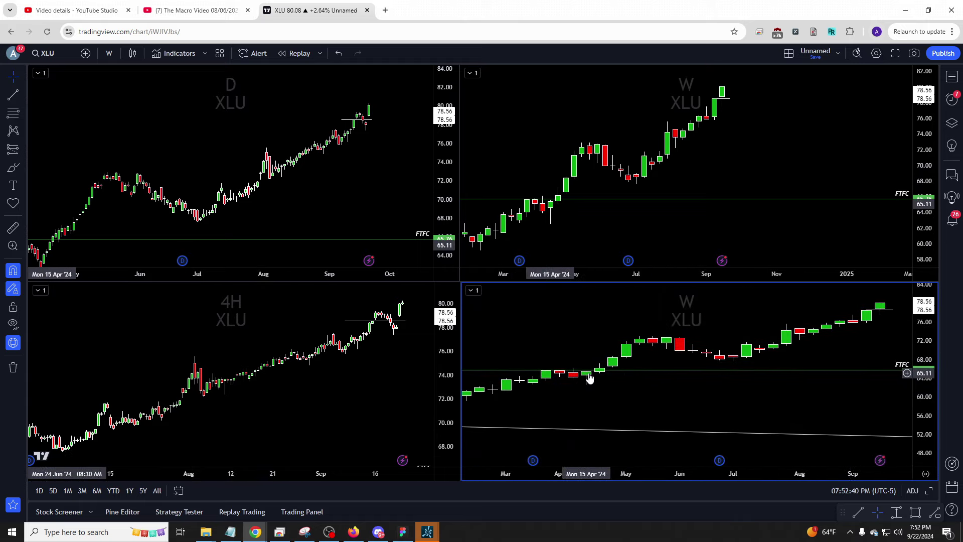
{"action": "scroll", "coordinate": [735, 404], "scroll_direction": "up", "scroll_amount": 5}
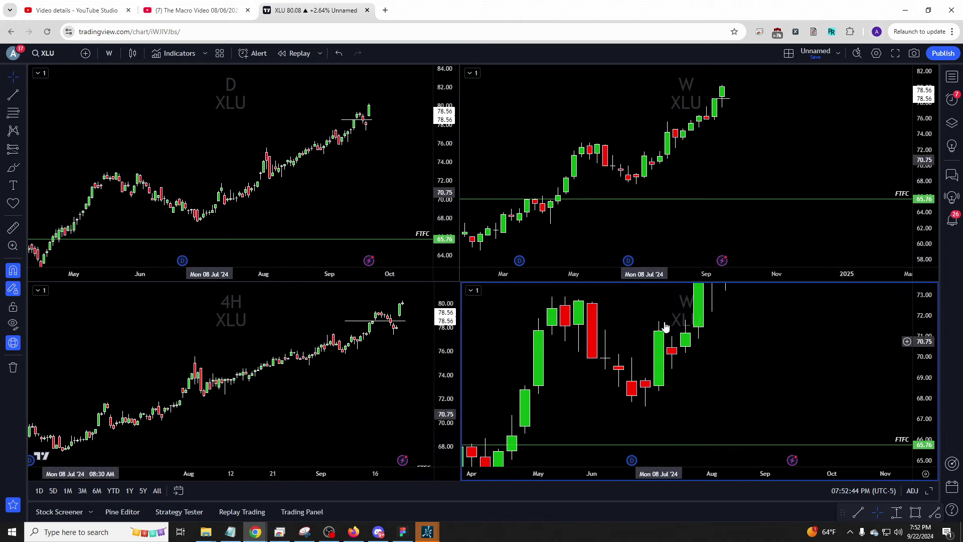
{"action": "left_click_drag", "start_coordinate": [665, 317], "coordinate": [603, 405]}
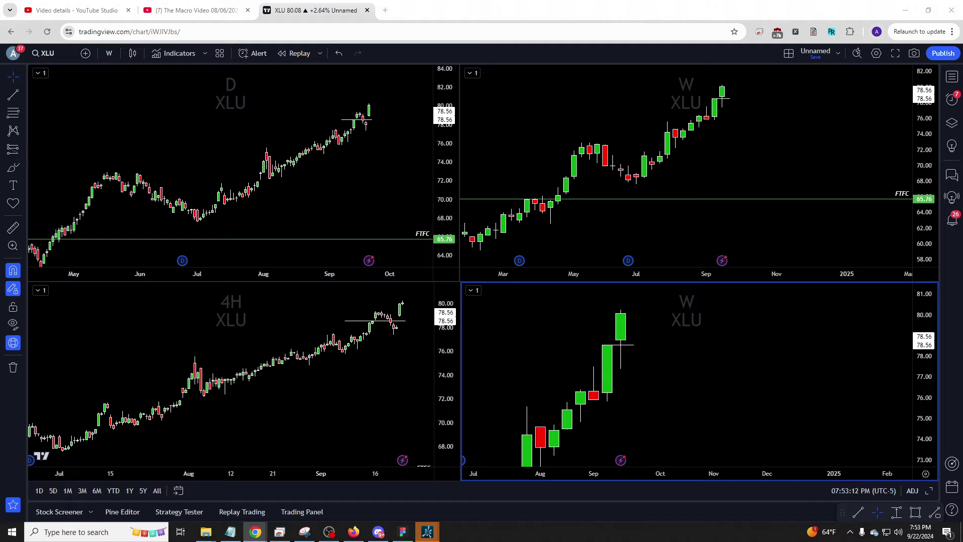
Load CAG and set the lower-right chart to 1M candles
{"action": "left_click", "coordinate": [774, 194]}
{"action": "type", "text": "CAG"}
{"action": "key", "text": "Return"}
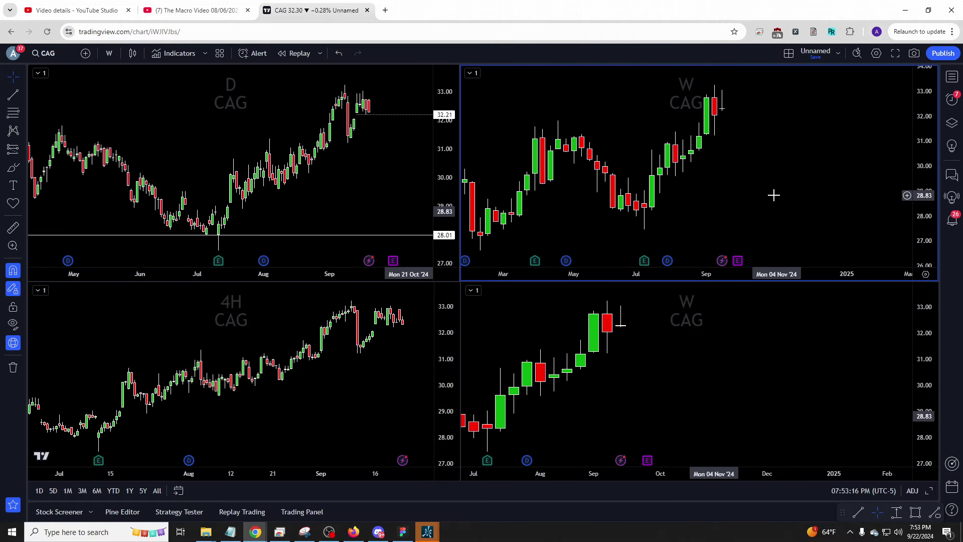
{"action": "scroll", "coordinate": [774, 194], "scroll_direction": "up", "scroll_amount": 3}
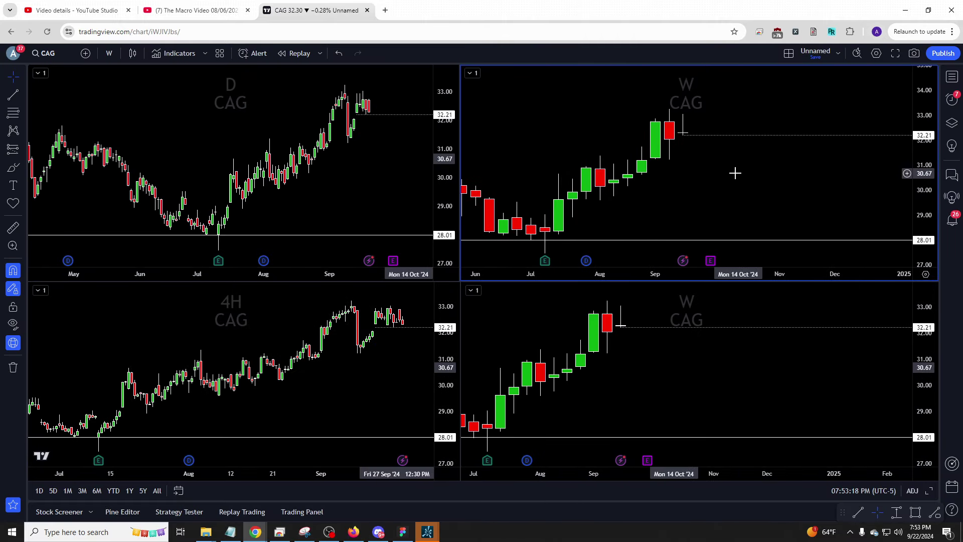
{"action": "left_click", "coordinate": [705, 360]}
{"action": "type", "text": "1M"}
{"action": "key", "text": "Return"}
{"action": "scroll", "coordinate": [707, 179], "scroll_direction": "up", "scroll_amount": 5}
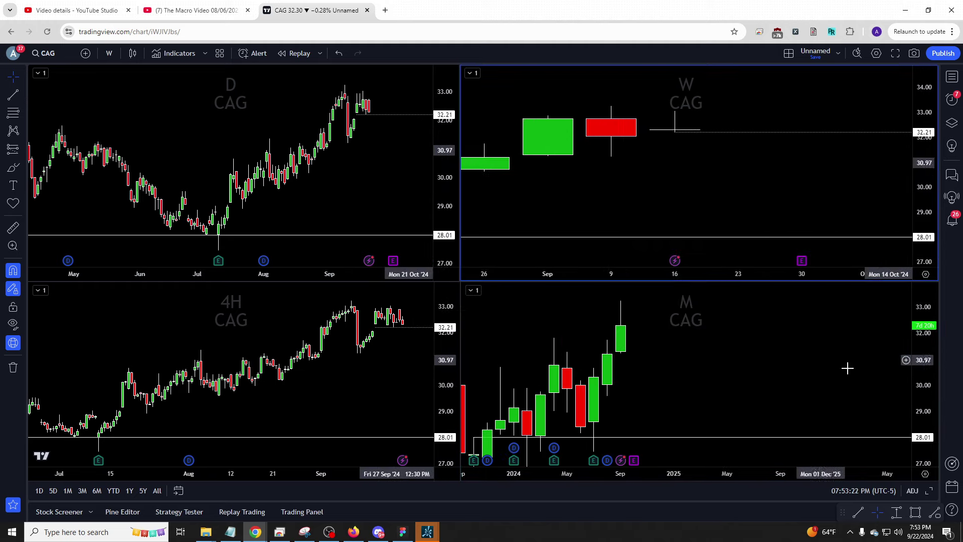
{"action": "scroll", "coordinate": [814, 336], "scroll_direction": "up", "scroll_amount": 2}
{"action": "scroll", "coordinate": [802, 346], "scroll_direction": "up", "scroll_amount": 3}
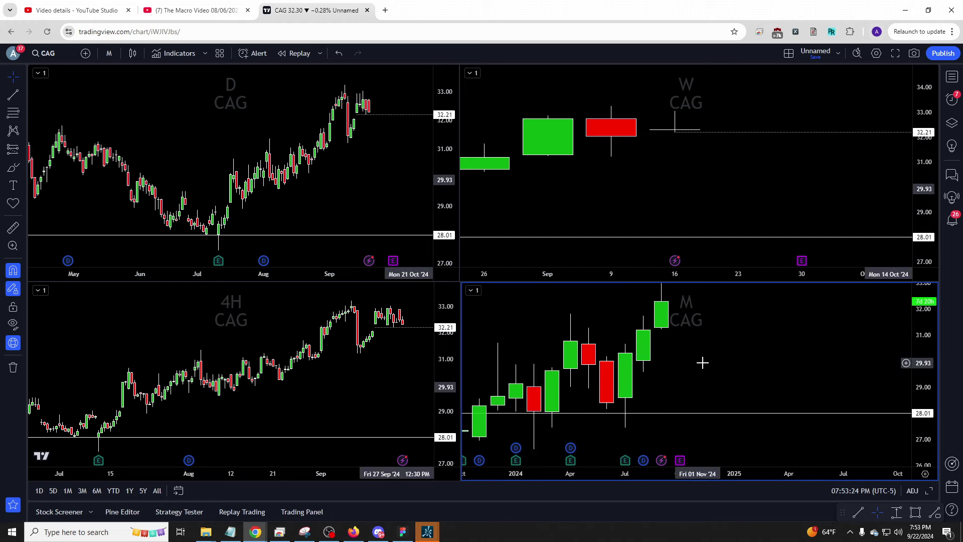
Cycle the charts through CB, CPB, back to CAG, then XLP
{"action": "type", "text": "CB"}
{"action": "key", "text": "Return"}
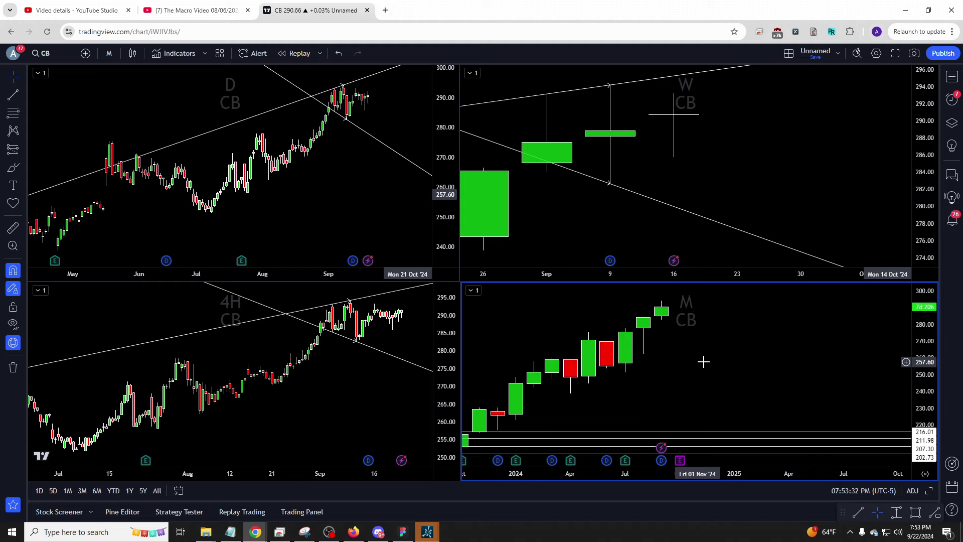
{"action": "type", "text": "CPB"}
{"action": "key", "text": "Return"}
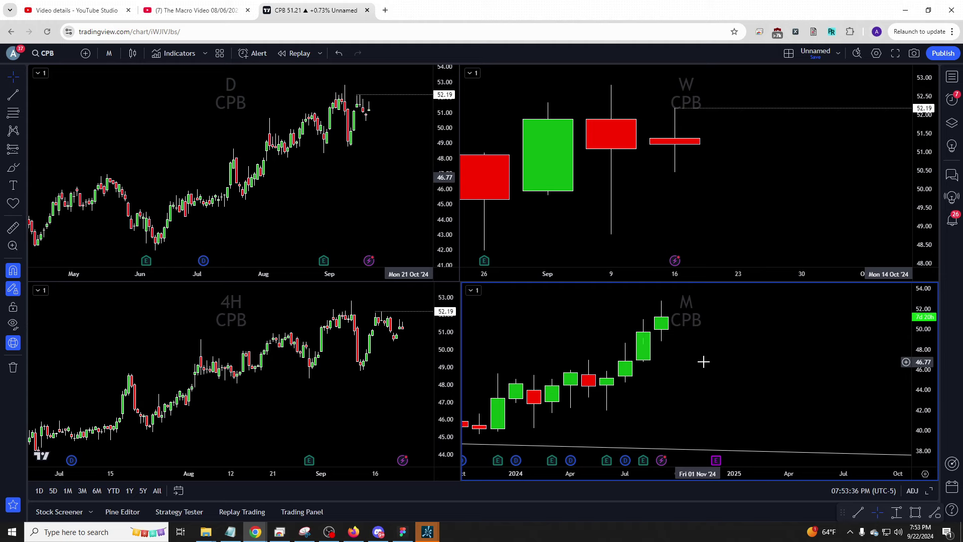
{"action": "type", "text": "CAG"}
{"action": "key", "text": "Return"}
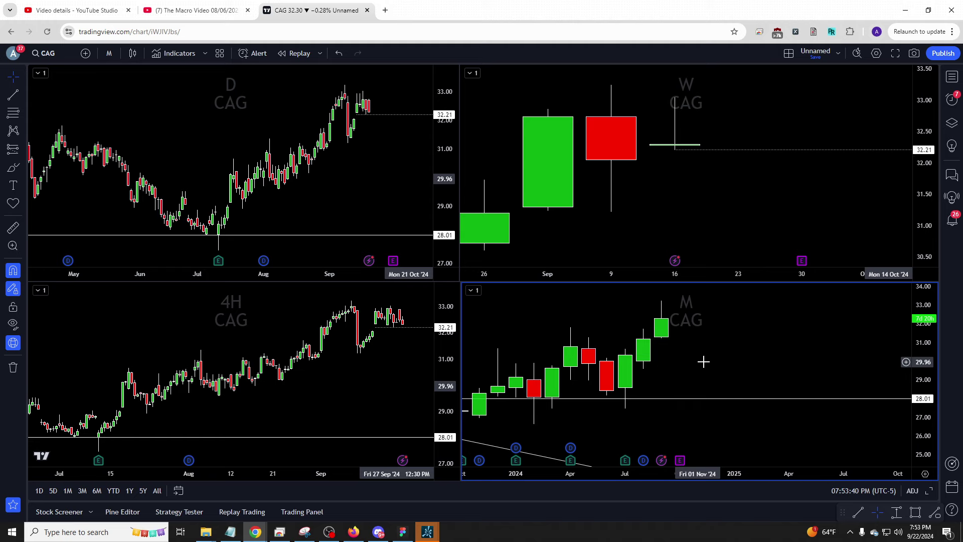
{"action": "type", "text": "XLP"}
{"action": "key", "text": "Return"}
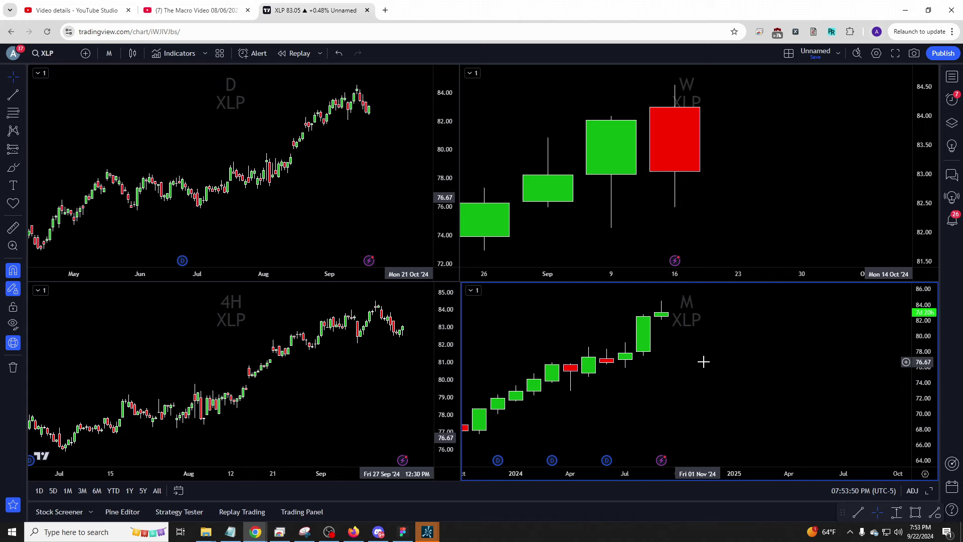
Load DPZ, ETSY and finally GRMN into all four charts
{"action": "type", "text": "DPZ"}
{"action": "key", "text": "Return"}
{"action": "type", "text": "ETSY"}
{"action": "key", "text": "Escape"}
{"action": "type", "text": "ETSY"}
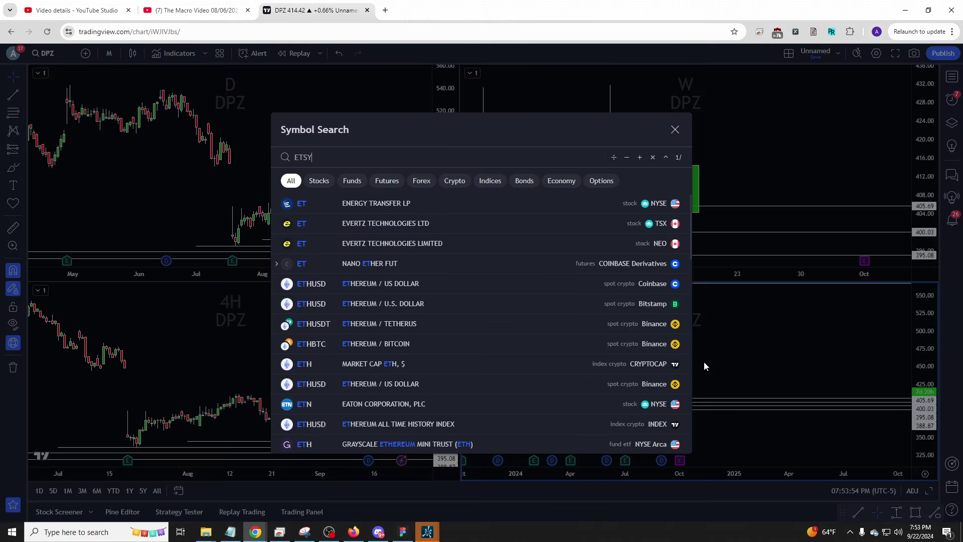
{"action": "key", "text": "Return"}
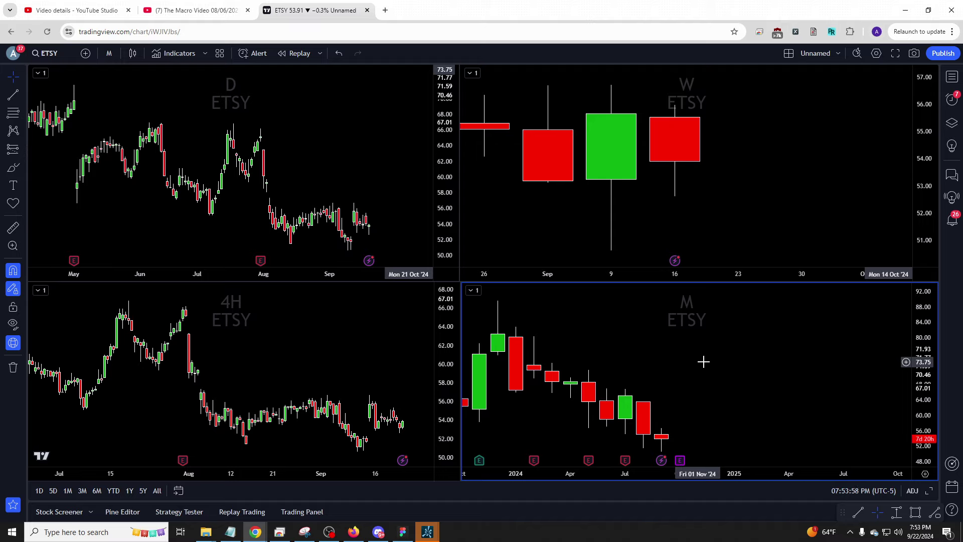
{"action": "type", "text": "GRMN"}
{"action": "key", "text": "Return"}
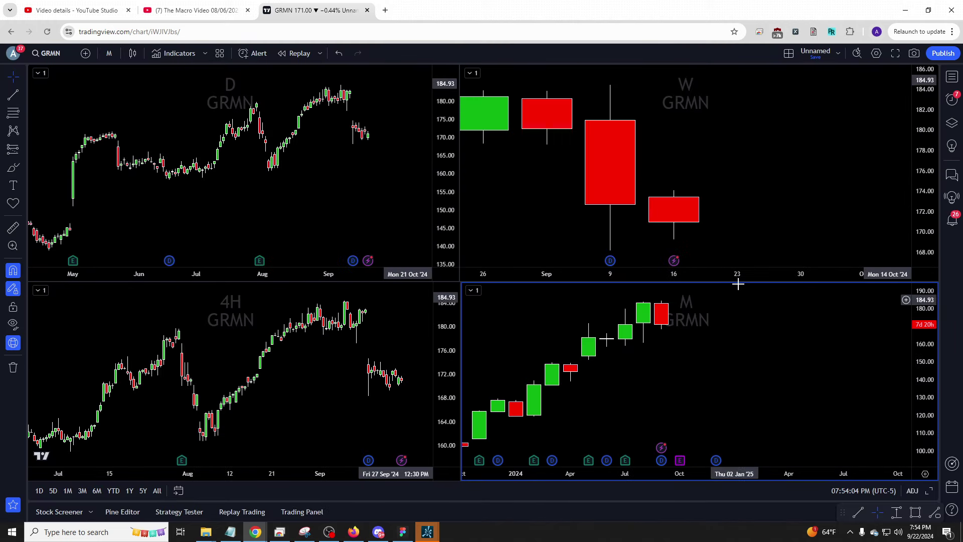
Draw a rising trendline along GRMN's weekly highs and a support line at 158.67
{"action": "left_click", "coordinate": [895, 190]}
{"action": "scroll", "coordinate": [895, 190], "scroll_direction": "down", "scroll_amount": 5}
{"action": "left_click_drag", "start_coordinate": [840, 204], "coordinate": [798, 206]}
{"action": "left_click", "coordinate": [13, 95]}
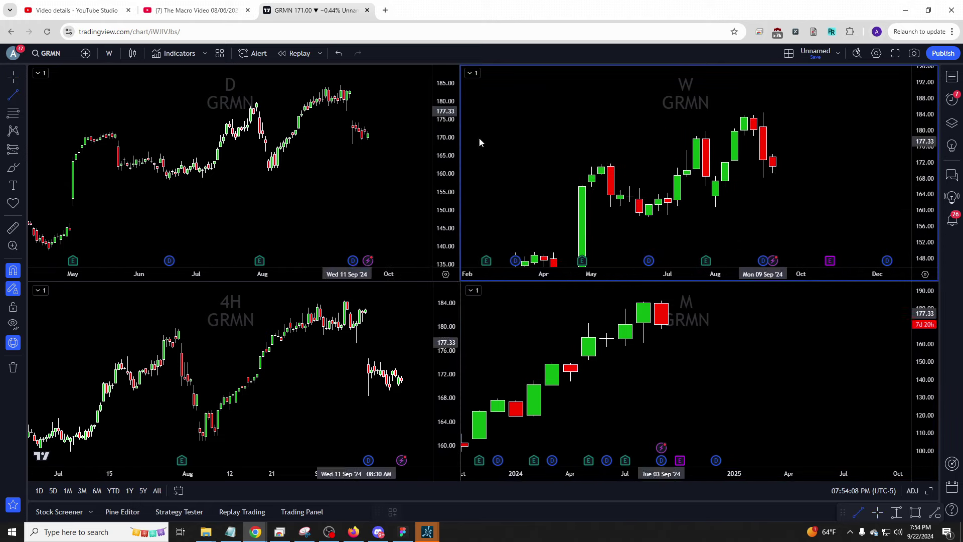
{"action": "left_click", "coordinate": [601, 164]}
{"action": "left_click", "coordinate": [706, 131]}
{"action": "left_click", "coordinate": [641, 216]}
{"action": "left_click", "coordinate": [725, 225], "text": "shift"}
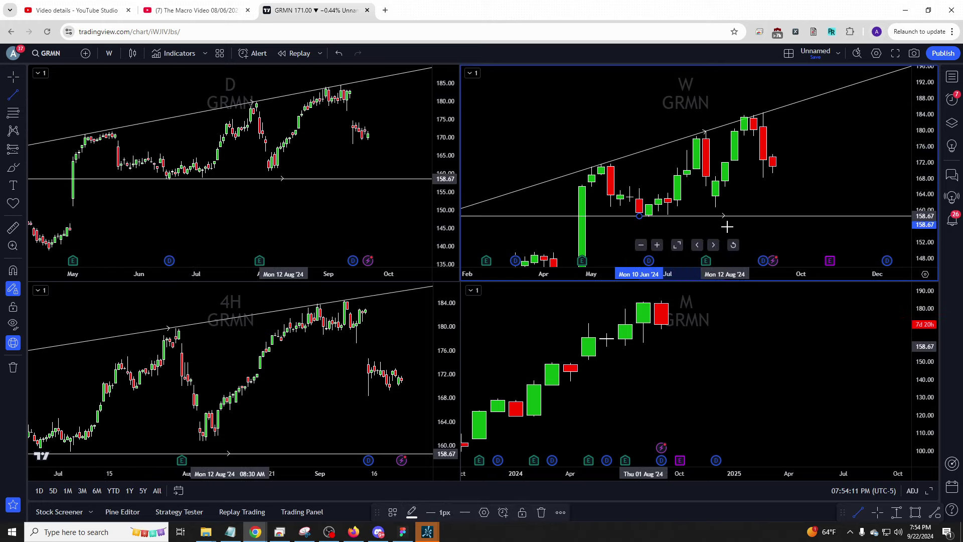
{"action": "key", "text": "Escape"}
Pan the weekly chart toward recent candles, then load SYL into all four charts
{"action": "left_click_drag", "start_coordinate": [791, 182], "coordinate": [782, 141]}
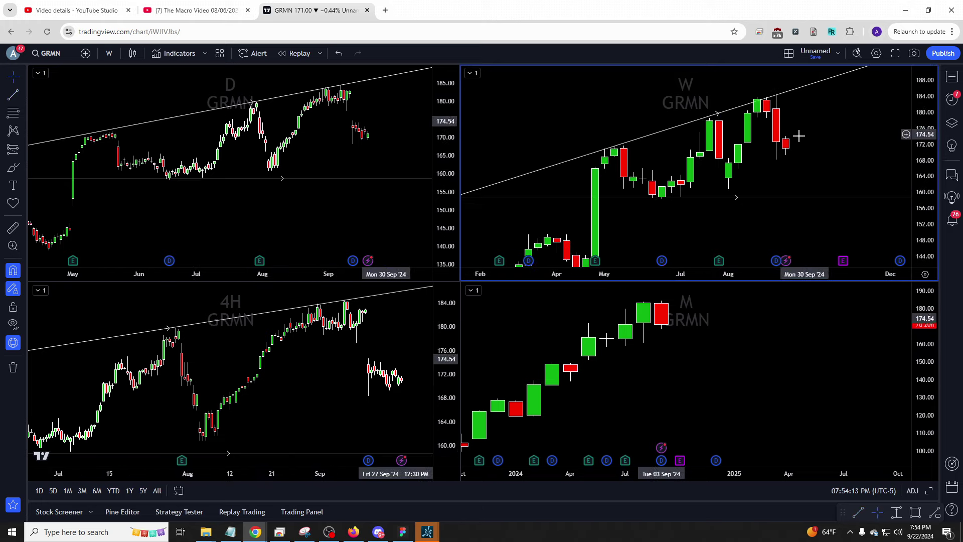
{"action": "scroll", "coordinate": [787, 172], "scroll_direction": "up", "scroll_amount": 3}
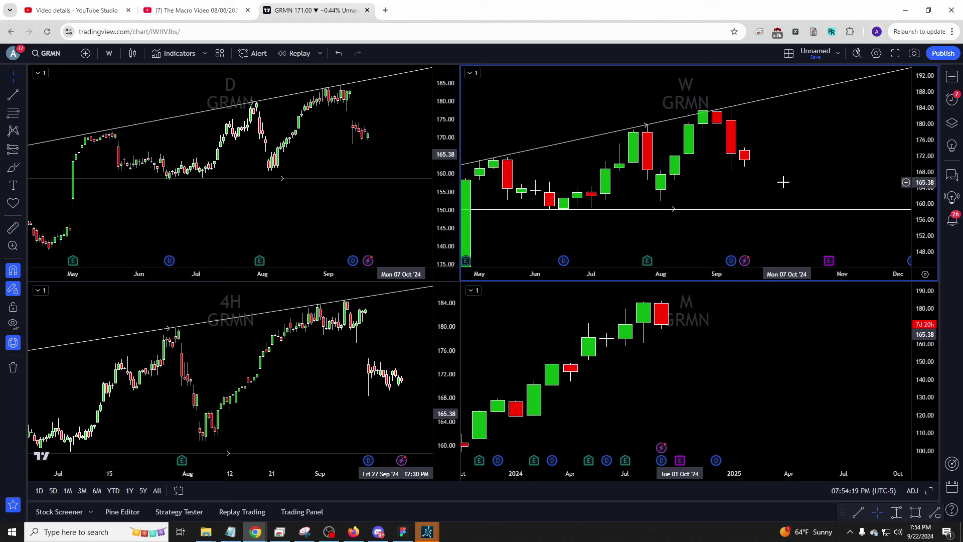
{"action": "type", "text": "SYL"}
{"action": "key", "text": "Return"}
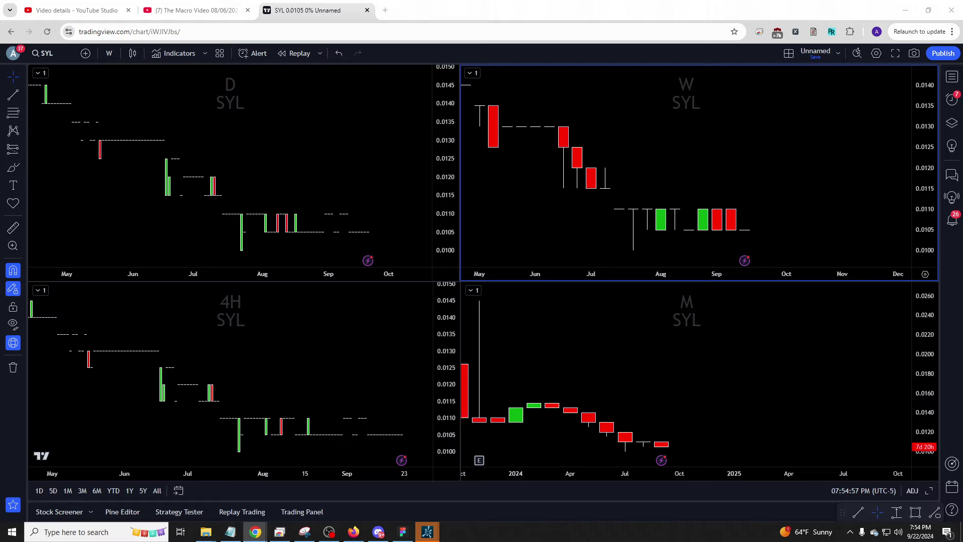
Try loading NIO, then load VRTX into all four charts
{"action": "left_click_drag", "start_coordinate": [702, 170], "coordinate": [699, 157]}
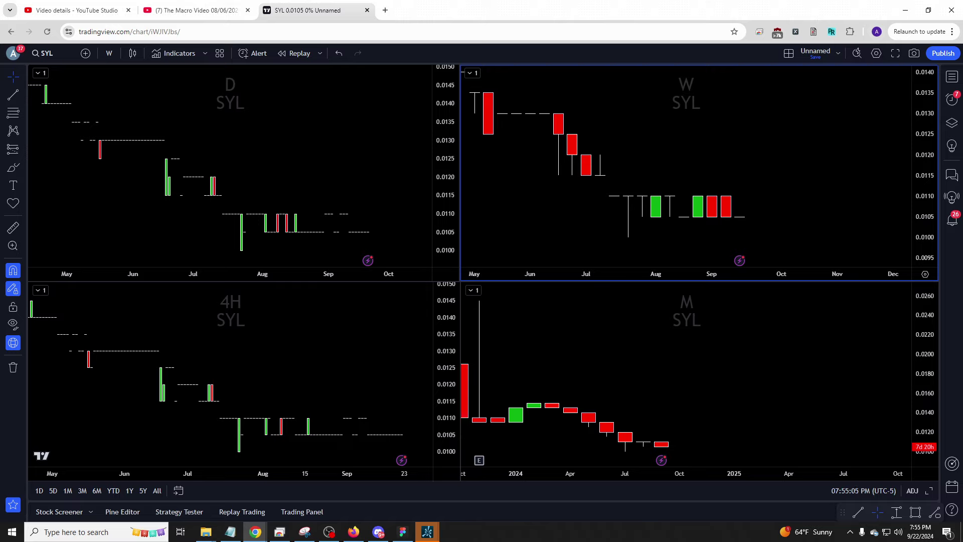
{"action": "type", "text": "NIO"}
{"action": "key", "text": "Return"}
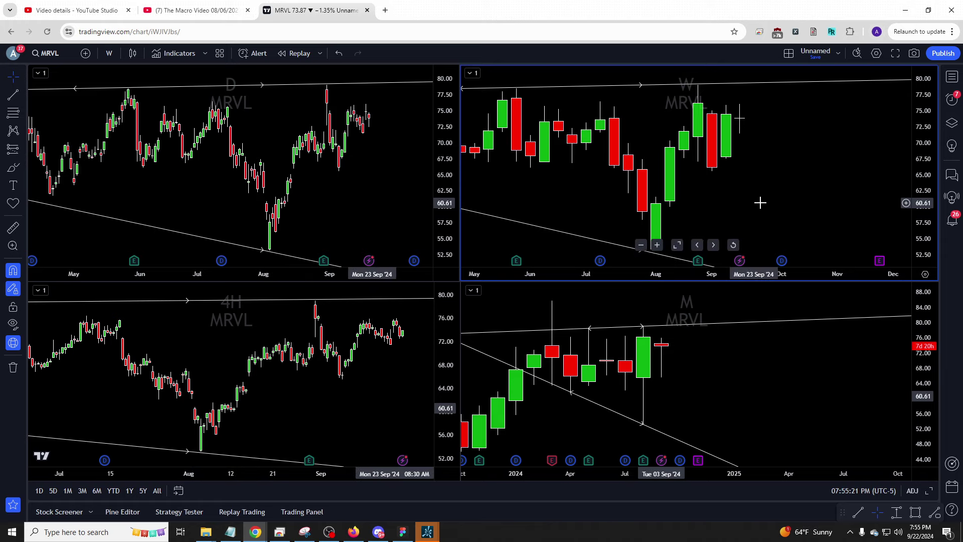
{"action": "type", "text": "VRTX"}
{"action": "key", "text": "Return"}
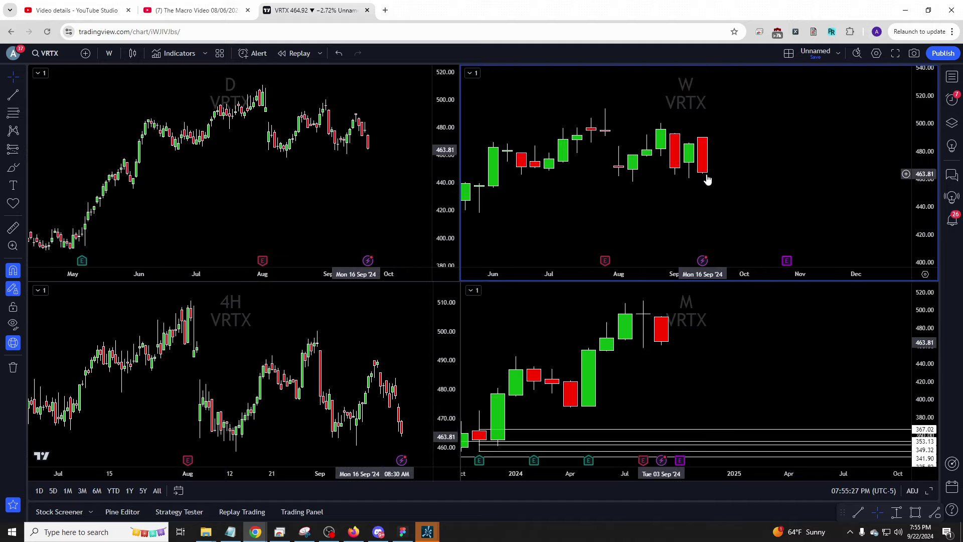
Load VTRS into all four charts and make the daily chart the active pane
{"action": "scroll", "coordinate": [708, 176], "scroll_direction": "down", "scroll_amount": 5}
{"action": "scroll", "coordinate": [709, 177], "scroll_direction": "up", "scroll_amount": 4}
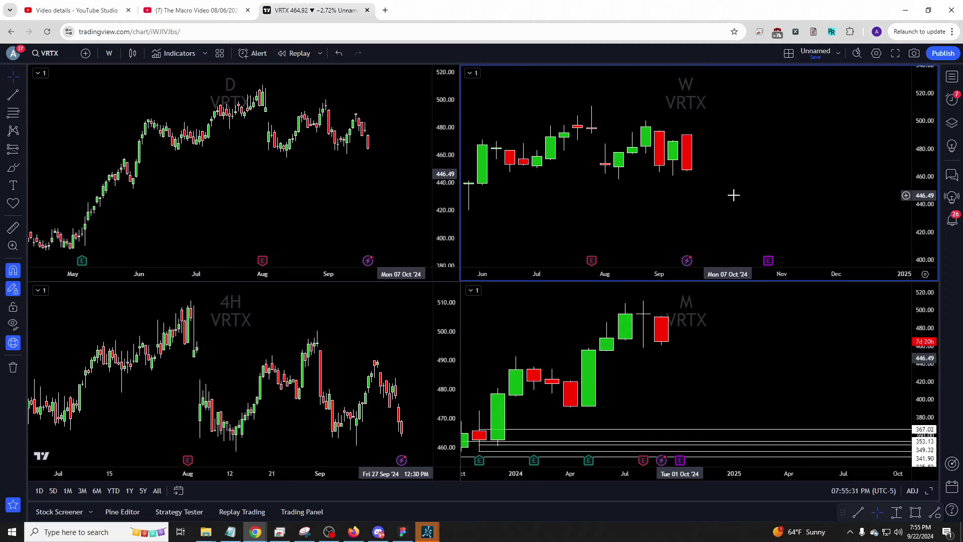
{"action": "type", "text": "VTRS"}
{"action": "key", "text": "Return"}
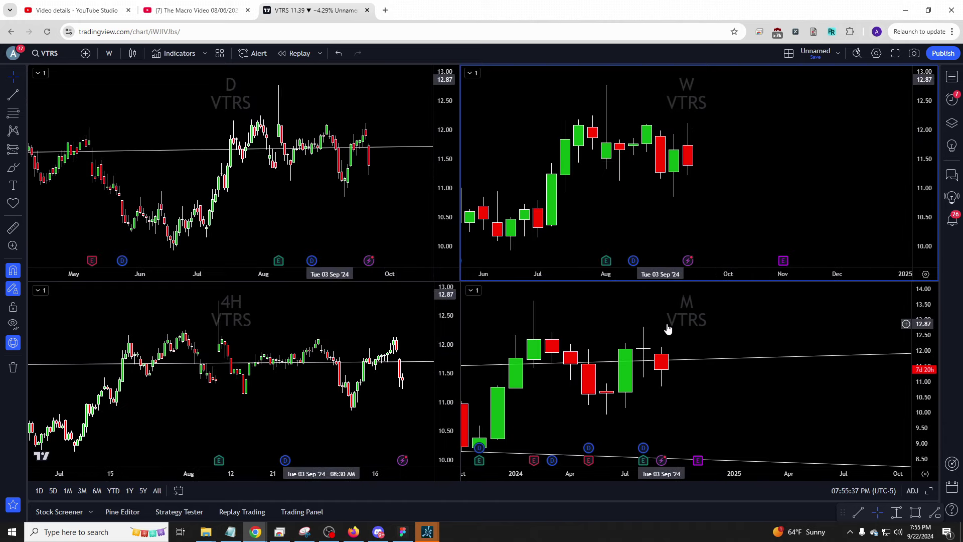
{"action": "left_click", "coordinate": [403, 170]}
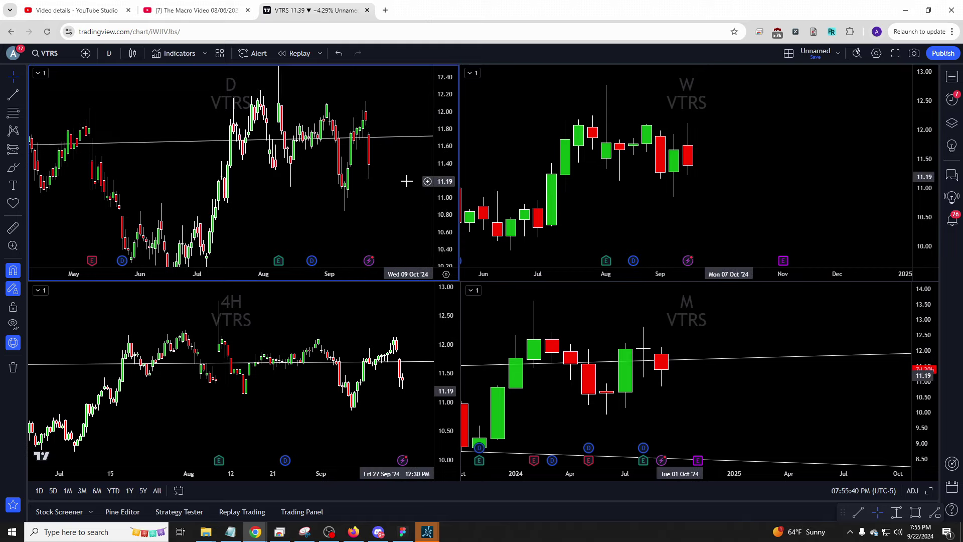
Load WBA into all four charts and compress the monthly chart's price scale to zoom out
{"action": "type", "text": "WBA"}
{"action": "key", "text": "Return"}
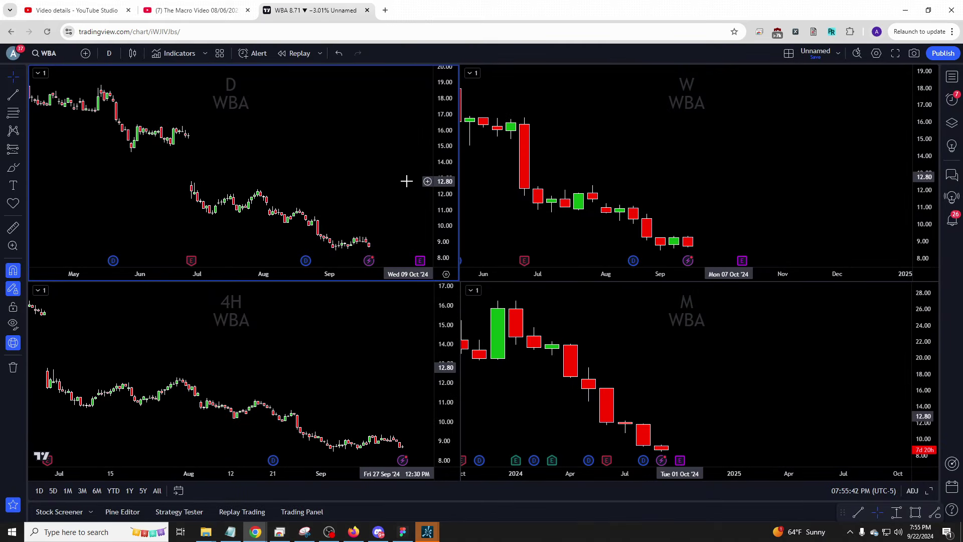
{"action": "left_click", "coordinate": [679, 181]}
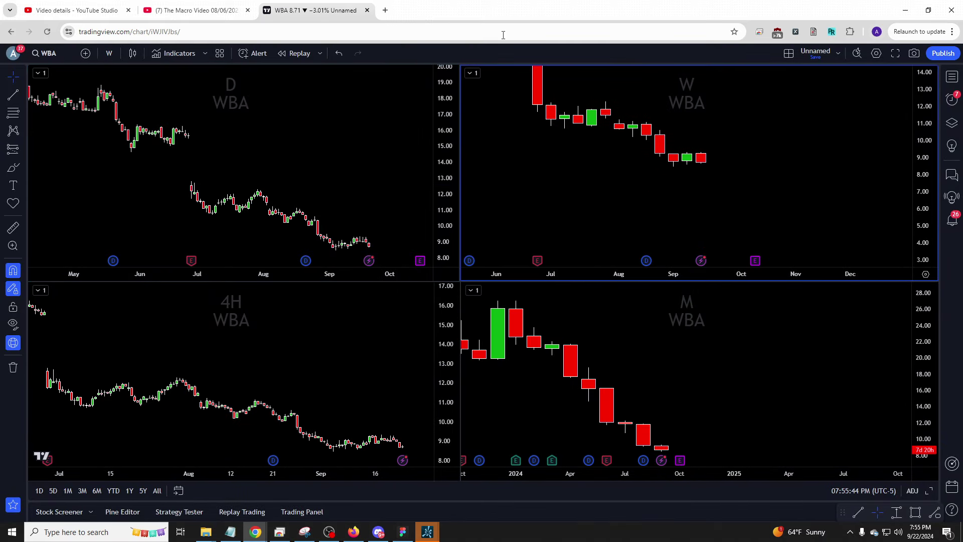
{"action": "left_click_drag", "start_coordinate": [758, 229], "coordinate": [770, 297]}
{"action": "scroll", "coordinate": [767, 388], "scroll_direction": "down", "scroll_amount": 15}
{"action": "left_click_drag", "start_coordinate": [924, 343], "coordinate": [903, 463]}
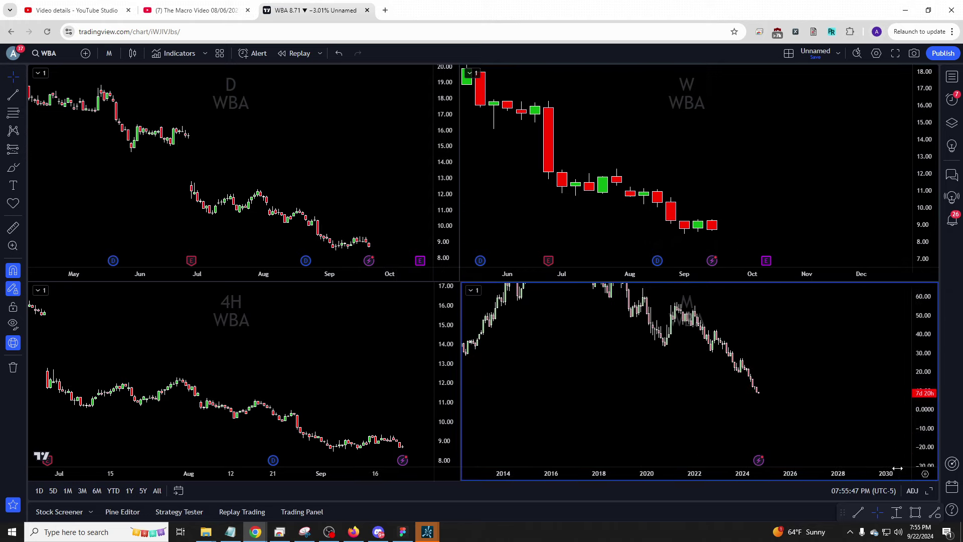
{"action": "scroll", "coordinate": [865, 406], "scroll_direction": "down", "scroll_amount": 9}
Pan and re-centre the monthly WBA chart so its history from about 2013 fits
{"action": "left_click_drag", "start_coordinate": [847, 378], "coordinate": [854, 420]}
{"action": "left_click_drag", "start_coordinate": [923, 396], "coordinate": [923, 425]}
{"action": "left_click_drag", "start_coordinate": [767, 320], "coordinate": [733, 337]}
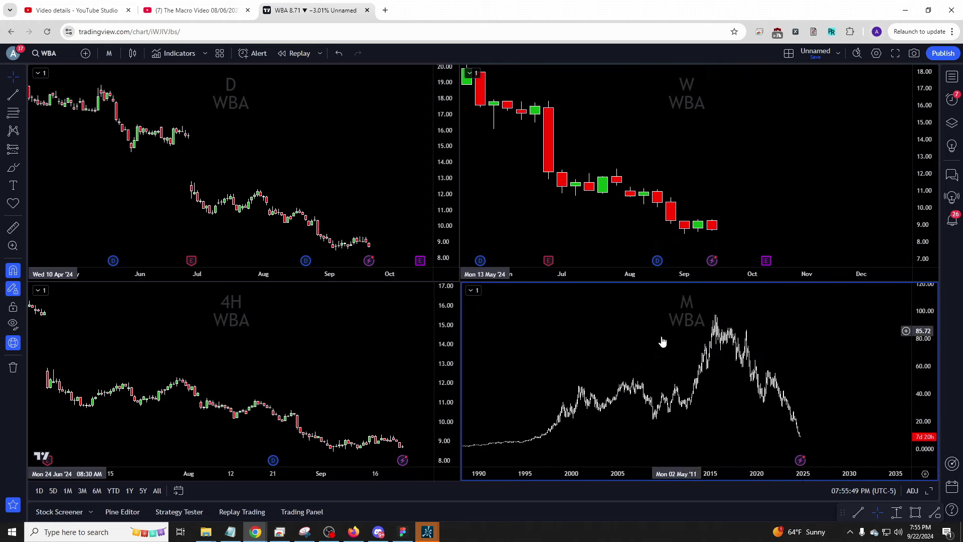
{"action": "left_click_drag", "start_coordinate": [828, 403], "coordinate": [815, 377]}
{"action": "scroll", "coordinate": [798, 365], "scroll_direction": "up", "scroll_amount": 10}
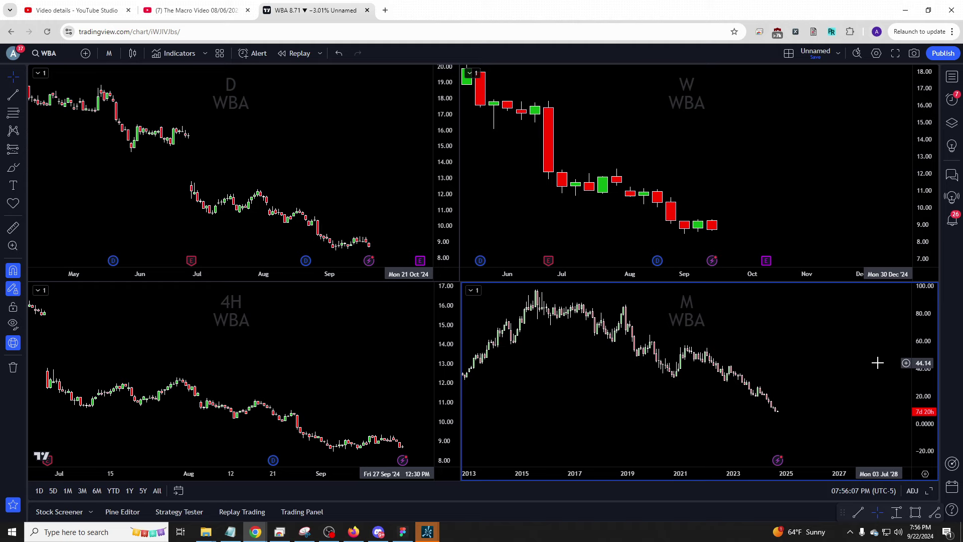
Load SPY into the four-timeframe charts, leaving the interval unchanged
{"action": "left_click", "coordinate": [718, 141]}
{"action": "type", "text": "spy"}
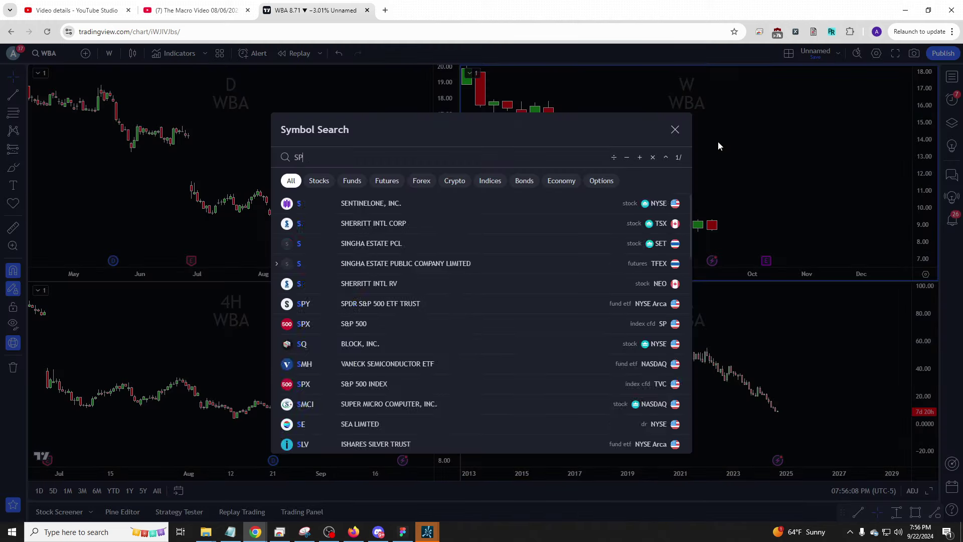
{"action": "key", "text": "Return"}
{"action": "type", "text": "1"}
{"action": "key", "text": "Escape"}
Remove all existing drawings from the SPY charts
{"action": "left_click_drag", "start_coordinate": [419, 155], "coordinate": [381, 188]}
{"action": "right_click", "coordinate": [381, 189]}
{"action": "left_click", "coordinate": [444, 444]}
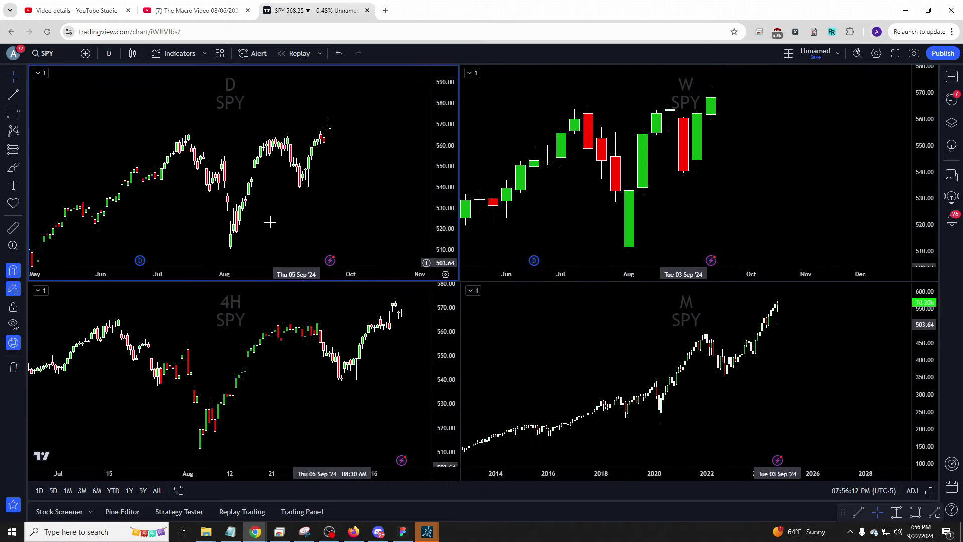
{"action": "scroll", "coordinate": [359, 167], "scroll_direction": "up", "scroll_amount": 3}
Draw a falling trend line and a rising line from the Aug 22 to Sep 19 highs on daily SPY
{"action": "left_click", "coordinate": [13, 95]}
{"action": "left_click_drag", "start_coordinate": [234, 173], "coordinate": [307, 212]}
{"action": "mouse_move", "coordinate": [257, 124]}
{"action": "left_mouse_down"}
{"action": "mouse_move", "coordinate": [295, 97]}
{"action": "mouse_move", "coordinate": [361, 80]}
{"action": "mouse_move", "coordinate": [350, 85]}
{"action": "left_mouse_up"}
{"action": "scroll", "coordinate": [349, 138], "scroll_direction": "up", "scroll_amount": 2}
{"action": "left_click_drag", "start_coordinate": [349, 138], "coordinate": [313, 153]}
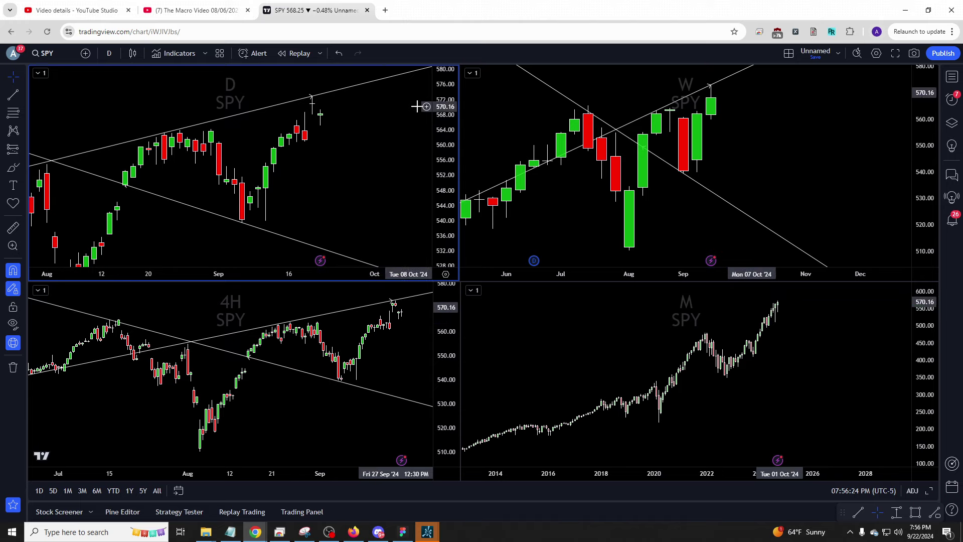
{"action": "scroll", "coordinate": [796, 354], "scroll_direction": "up", "scroll_amount": 3}
{"action": "left_click", "coordinate": [796, 355]}
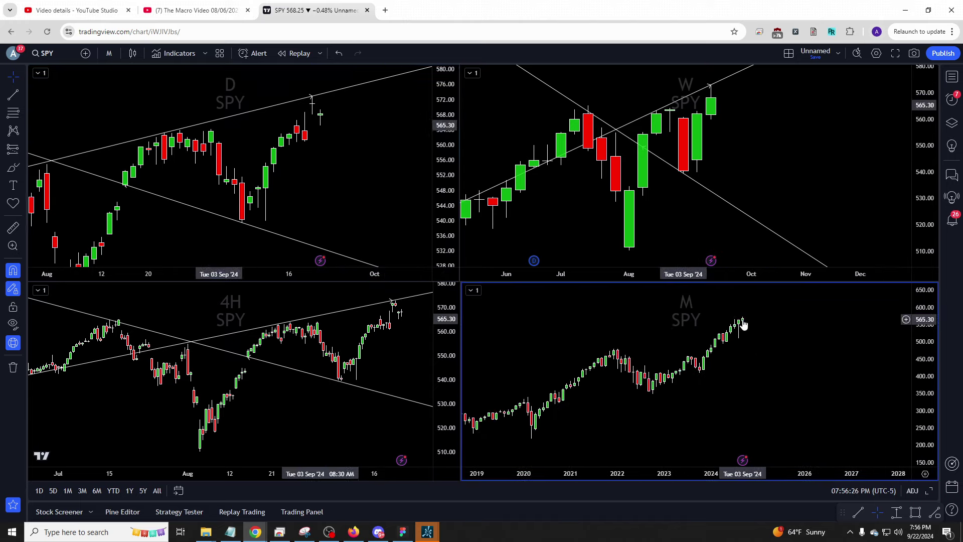
{"action": "scroll", "coordinate": [758, 342], "scroll_direction": "up", "scroll_amount": 3}
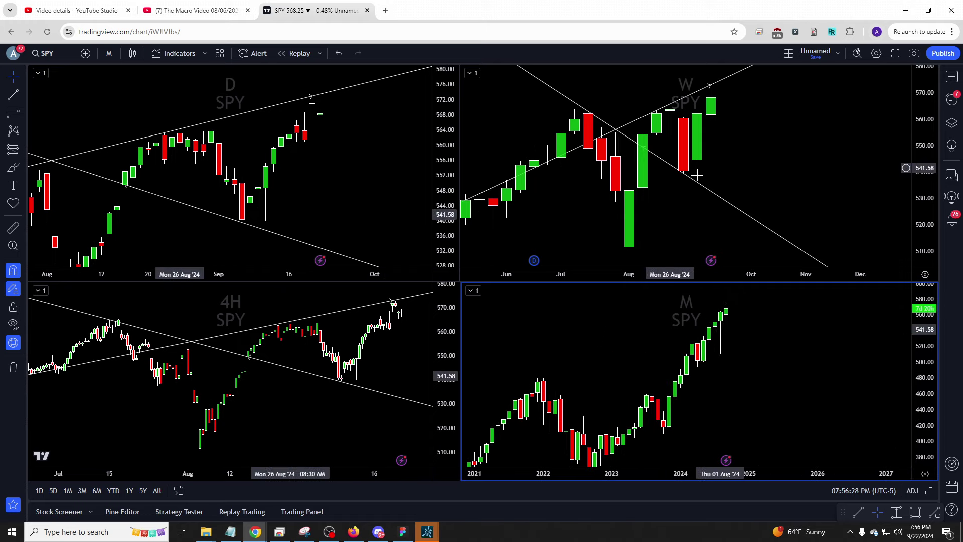
{"action": "left_click_drag", "start_coordinate": [333, 154], "coordinate": [317, 184]}
{"action": "scroll", "coordinate": [275, 194], "scroll_direction": "up", "scroll_amount": 5}
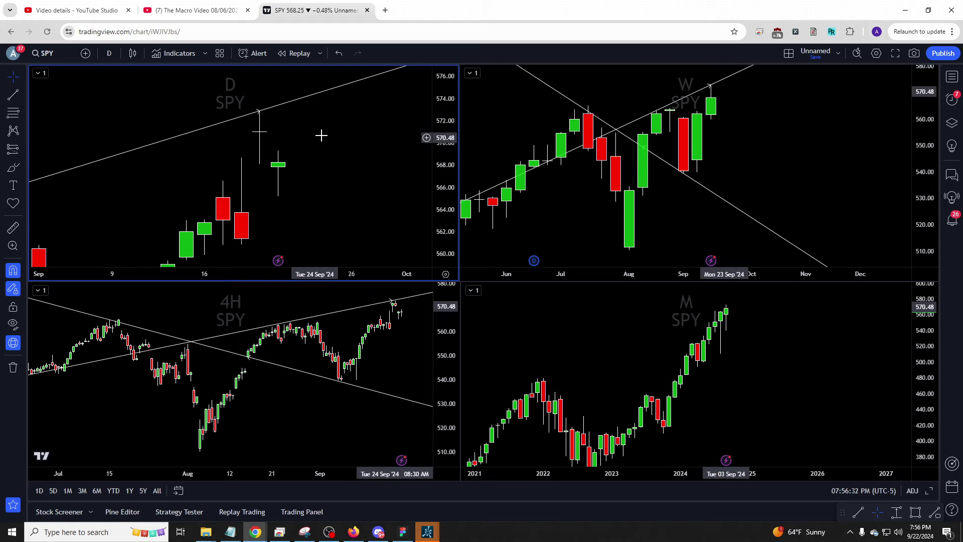
Cycle the charts through DIA and IWM, ending on QQQ
{"action": "type", "text": "dia"}
{"action": "key", "text": "Return"}
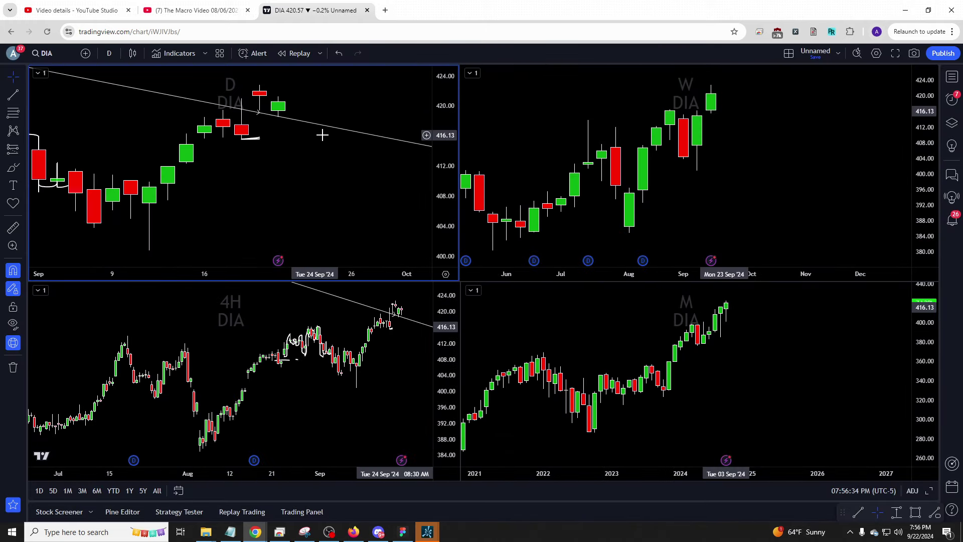
{"action": "key", "text": "space"}
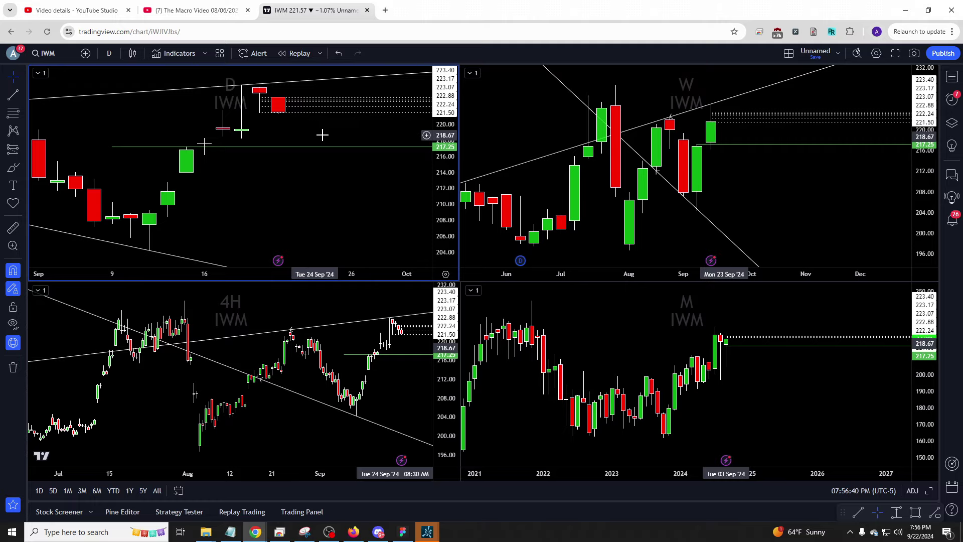
{"action": "type", "text": "QQQ"}
{"action": "key", "text": "Return"}
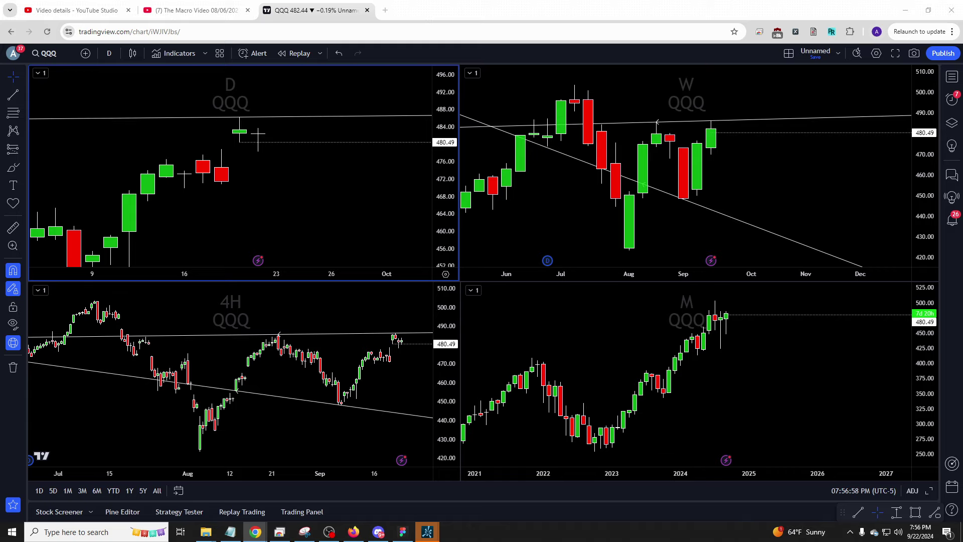
Bring the STAT scanner forward and set Timeframe 1 Day, Tags hammer, and CC cleared
{"action": "left_click_drag", "start_coordinate": [962, 351], "coordinate": [444, 0]}
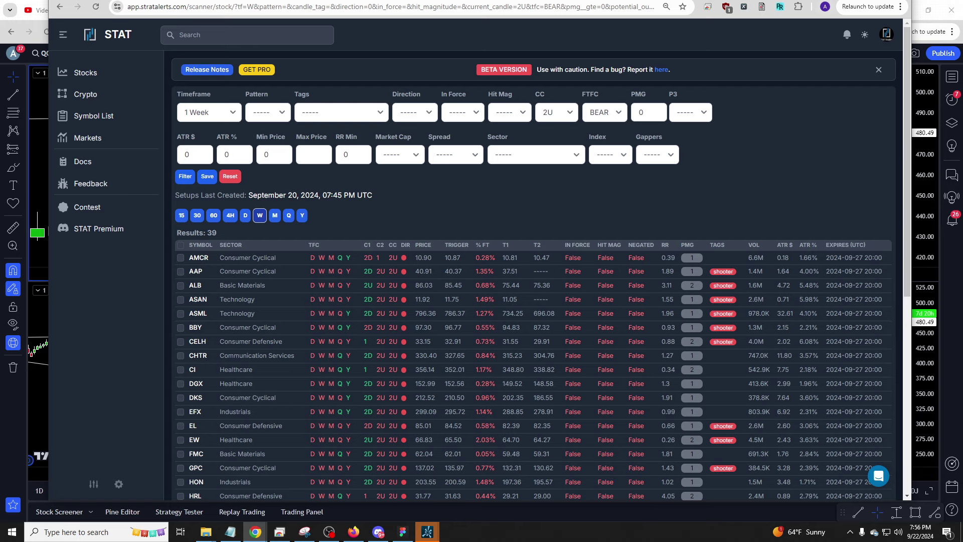
{"action": "left_click_drag", "start_coordinate": [518, 0], "coordinate": [499, 5]}
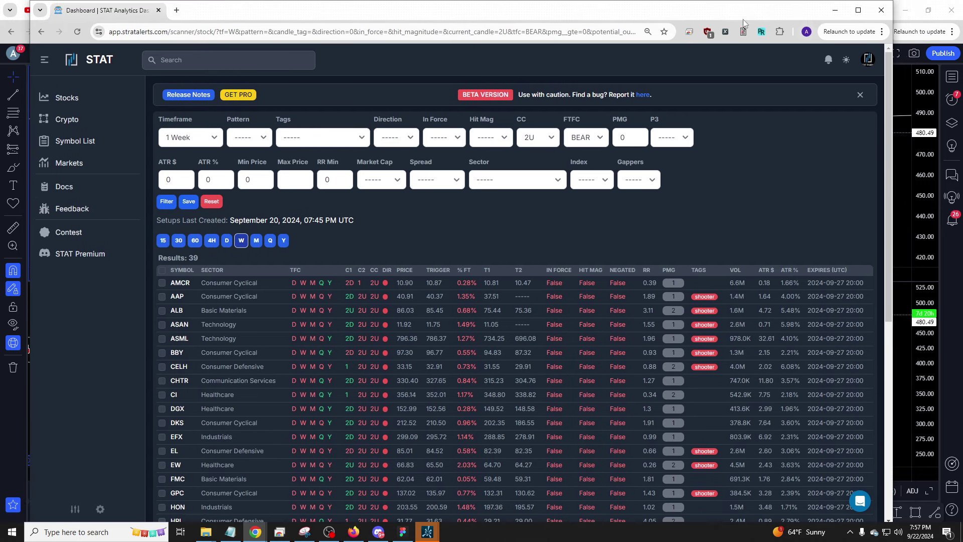
{"action": "left_click", "coordinate": [191, 137]}
{"action": "left_click", "coordinate": [176, 228]}
{"action": "left_click", "coordinate": [331, 142]}
{"action": "left_click", "coordinate": [313, 192]}
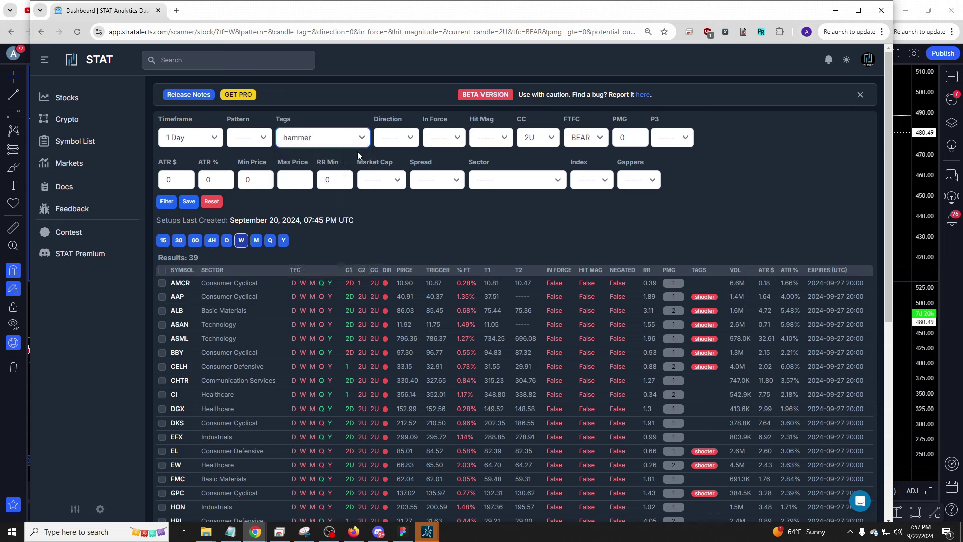
{"action": "left_click", "coordinate": [537, 138]}
{"action": "left_click", "coordinate": [531, 154]}
Set FTFC to BULL, leaving sector unchanged, and apply the filter
{"action": "left_click", "coordinate": [523, 188]}
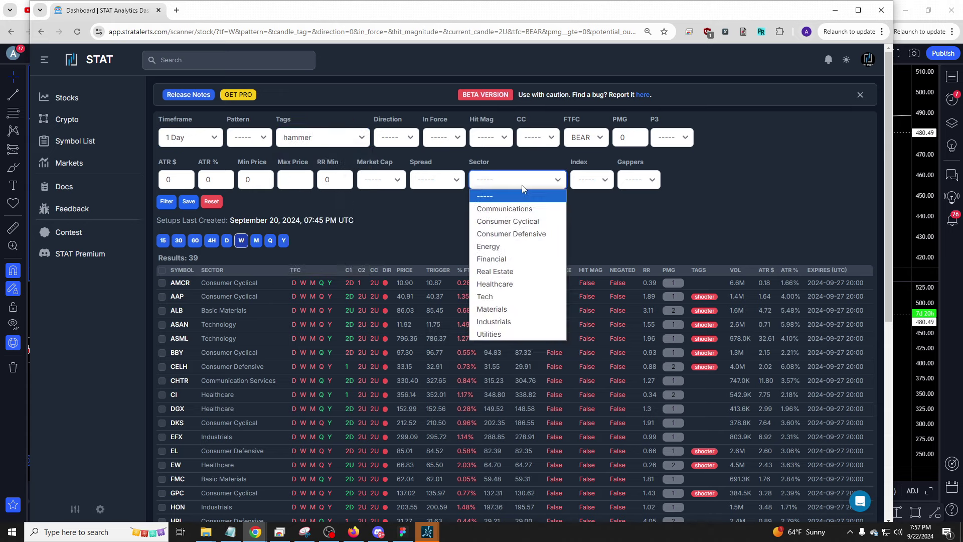
{"action": "left_click", "coordinate": [591, 182]}
{"action": "left_click", "coordinate": [530, 222]}
{"action": "left_click", "coordinate": [574, 135]}
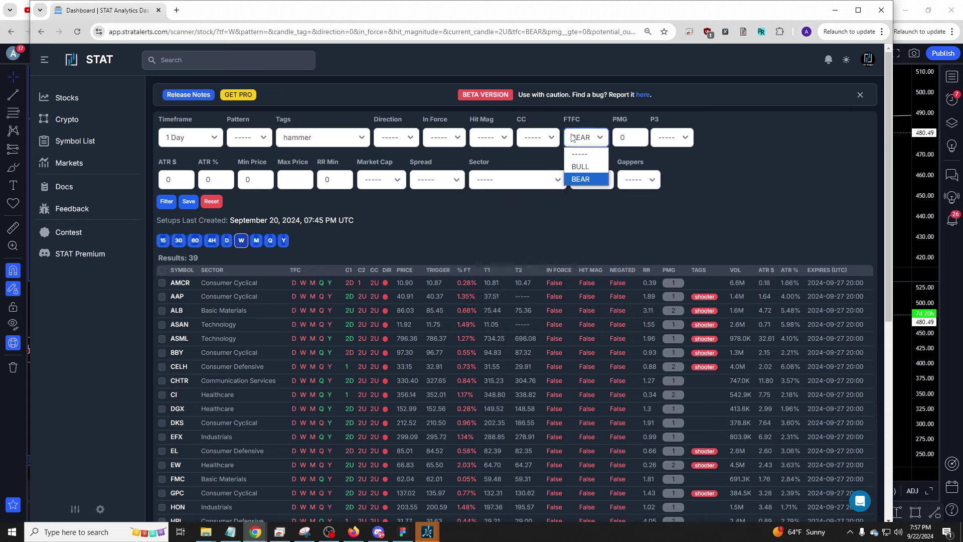
{"action": "left_click", "coordinate": [582, 166]}
{"action": "left_click", "coordinate": [169, 205]}
Review the filtered hammer results and open the Direction choices
{"action": "scroll", "coordinate": [363, 152], "scroll_direction": "down", "scroll_amount": 2}
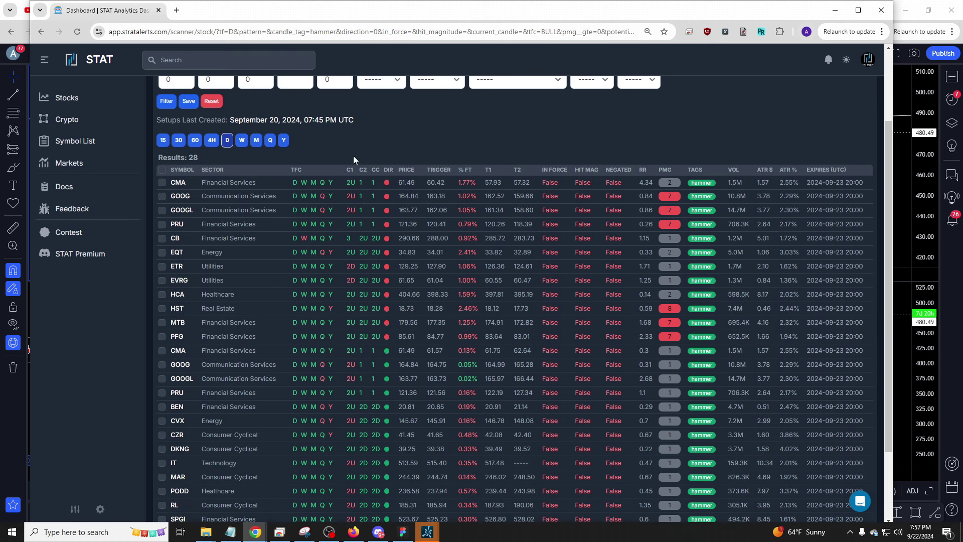
{"action": "scroll", "coordinate": [221, 150], "scroll_direction": "down", "scroll_amount": 2}
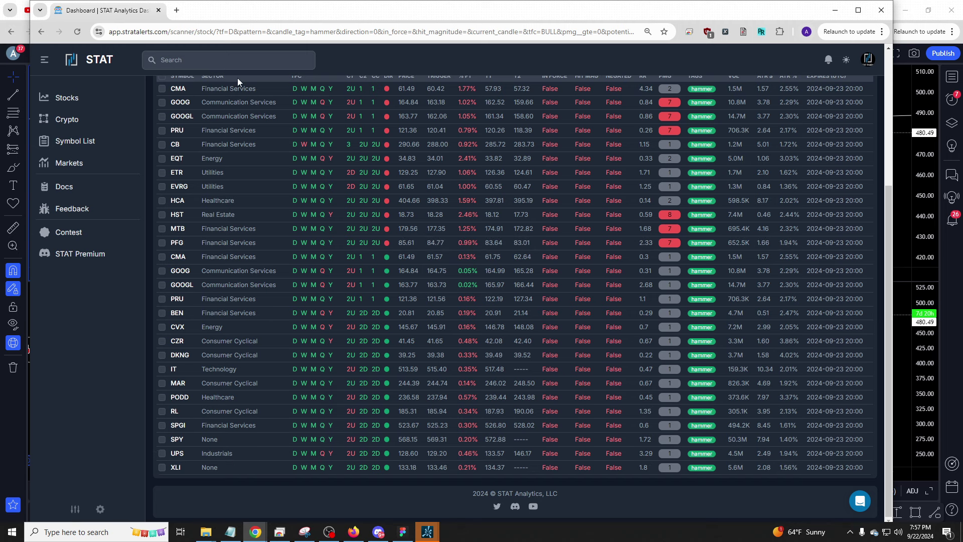
{"action": "scroll", "coordinate": [246, 143], "scroll_direction": "up", "scroll_amount": 1}
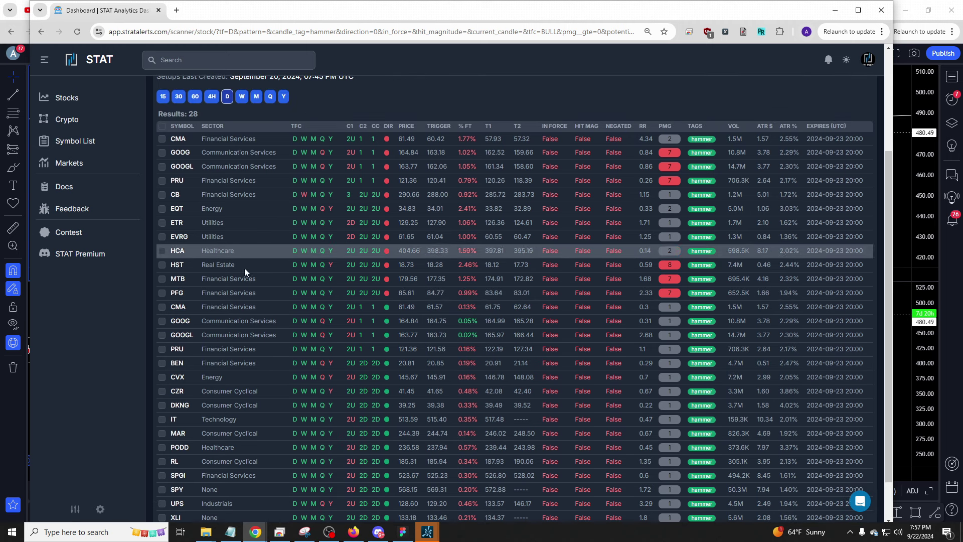
{"action": "scroll", "coordinate": [232, 452], "scroll_direction": "down", "scroll_amount": 1}
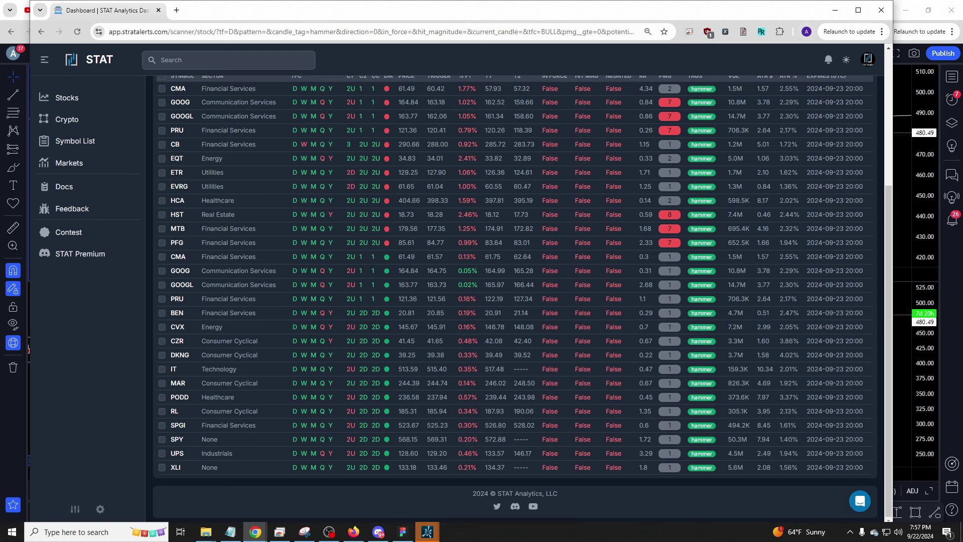
{"action": "scroll", "coordinate": [834, 267], "scroll_direction": "up", "scroll_amount": 1}
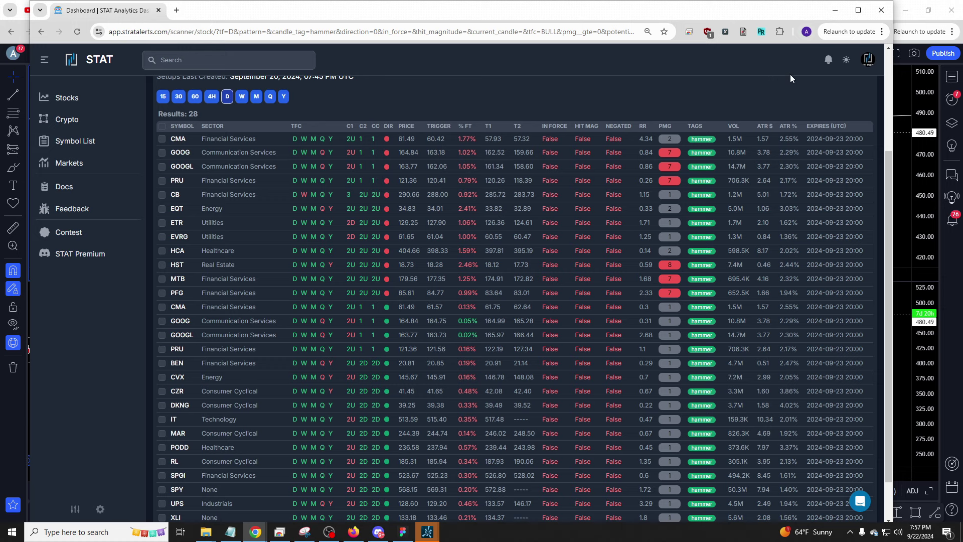
{"action": "scroll", "coordinate": [507, 88], "scroll_direction": "down", "scroll_amount": 2}
{"action": "scroll", "coordinate": [508, 87], "scroll_direction": "up", "scroll_amount": 2}
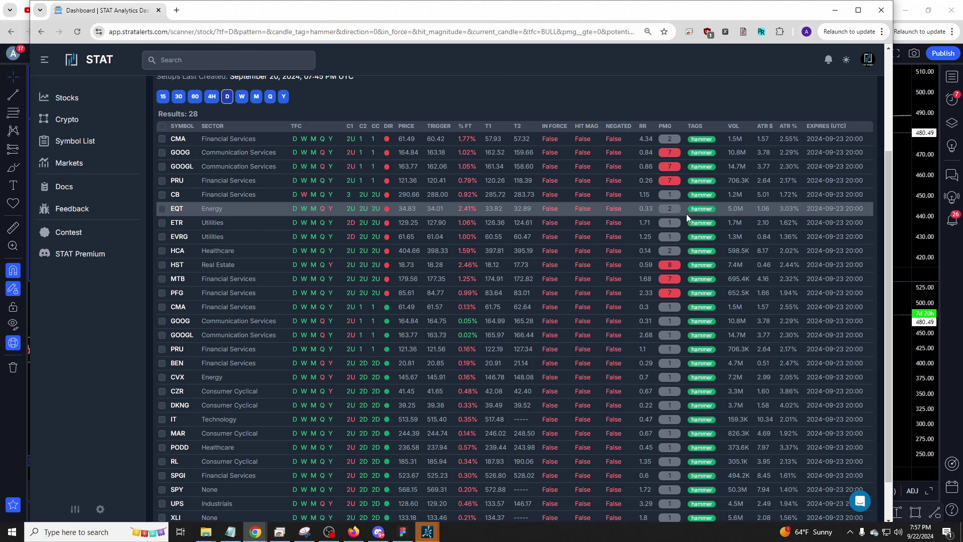
{"action": "scroll", "coordinate": [633, 216], "scroll_direction": "up", "scroll_amount": 1}
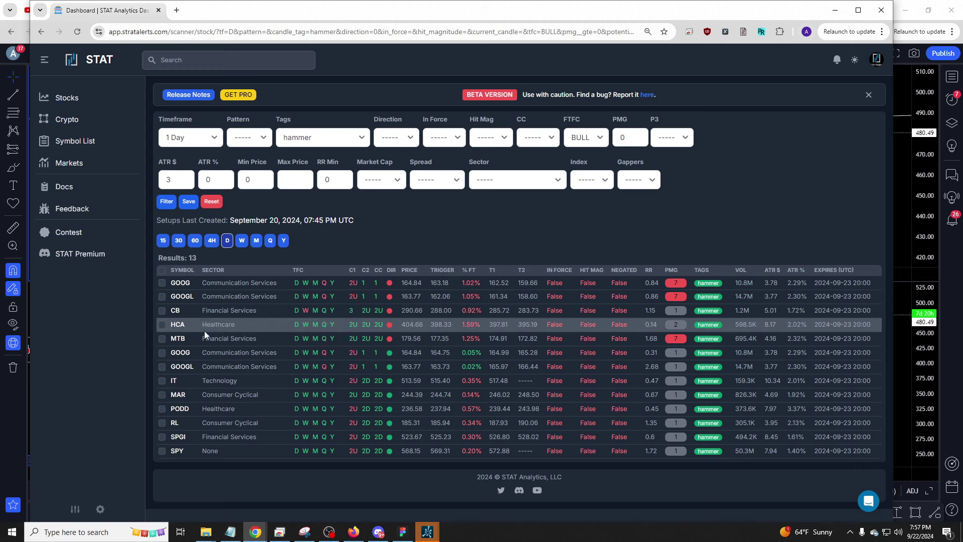
{"action": "left_click", "coordinate": [395, 137]}
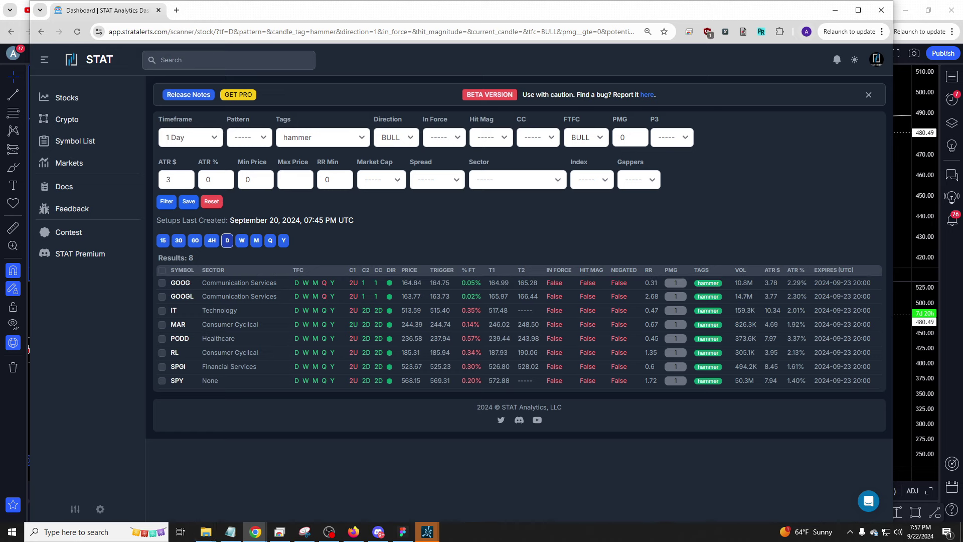
{"action": "key", "text": "alt+Tab"}
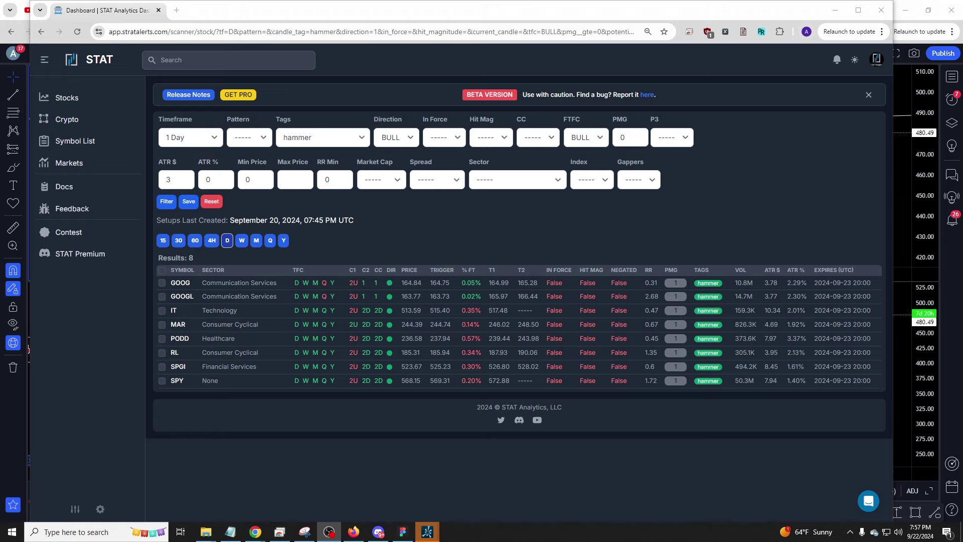